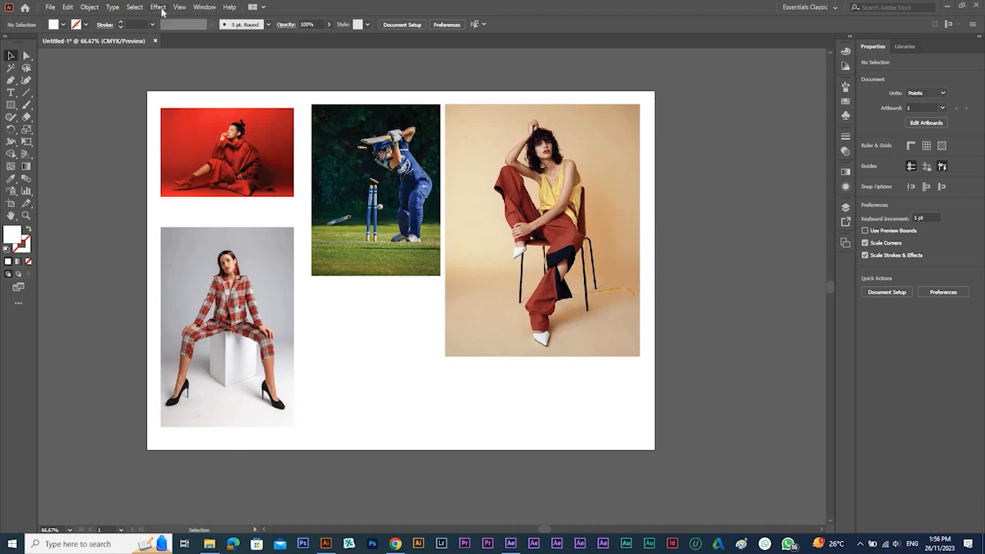
Step: Look through the available Photoshop effect categories, including Artistic, Brush Strokes, Distort, Sketch and Stylize
left_click(158, 10)
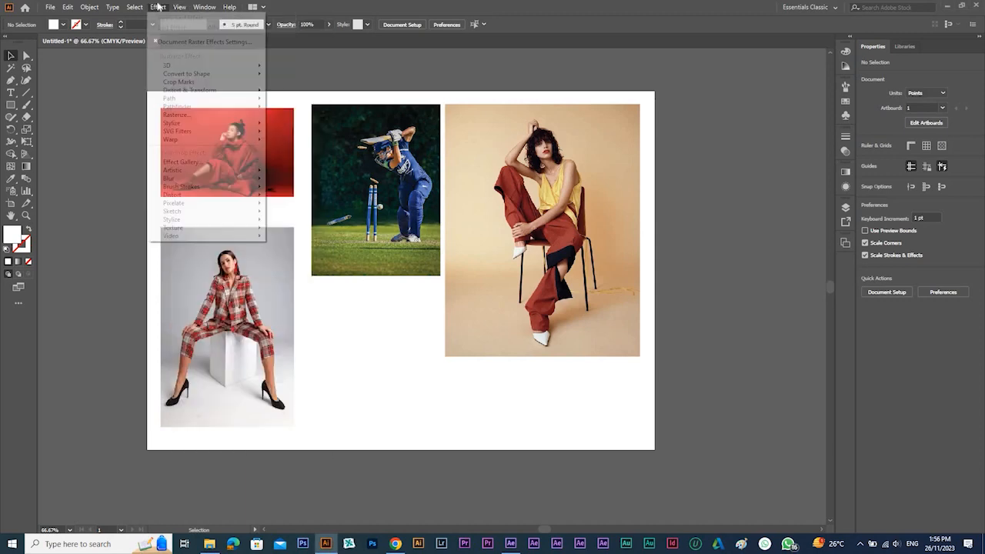
left_click(353, 9)
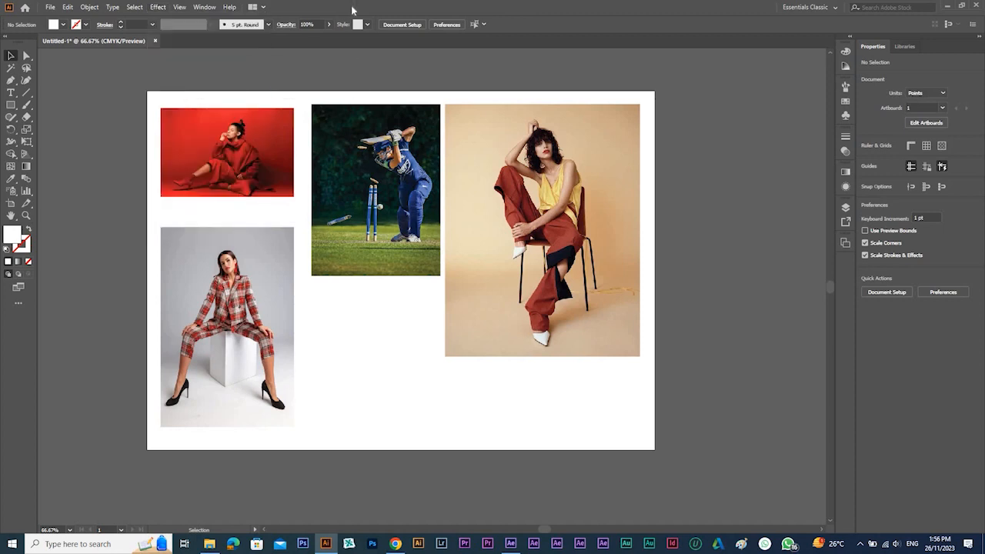
left_click(157, 8)
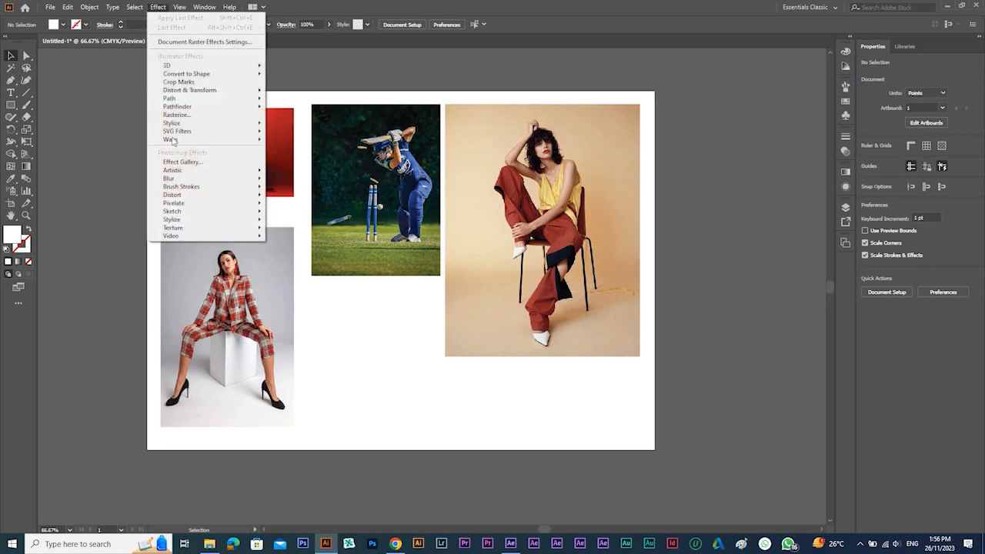
left_click(368, 65)
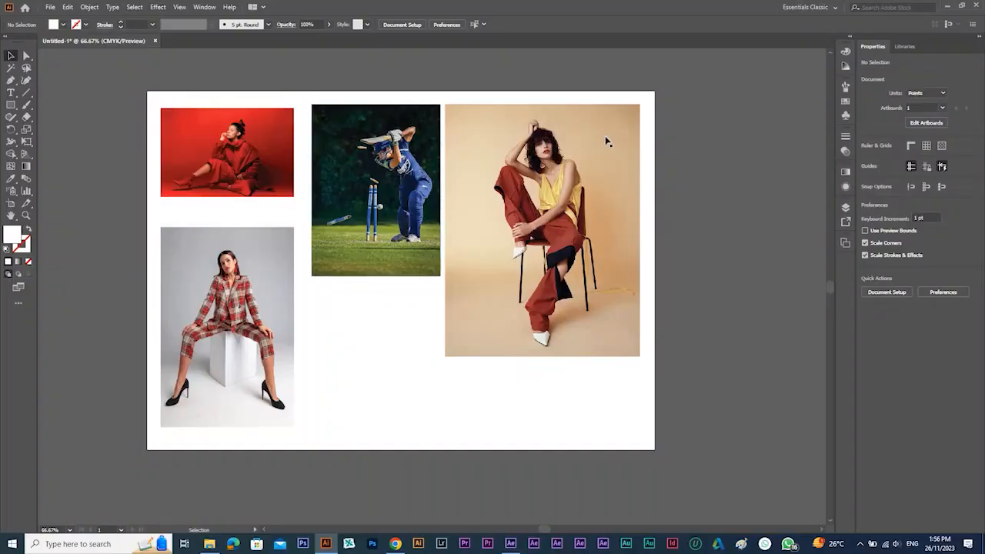
left_click(158, 8)
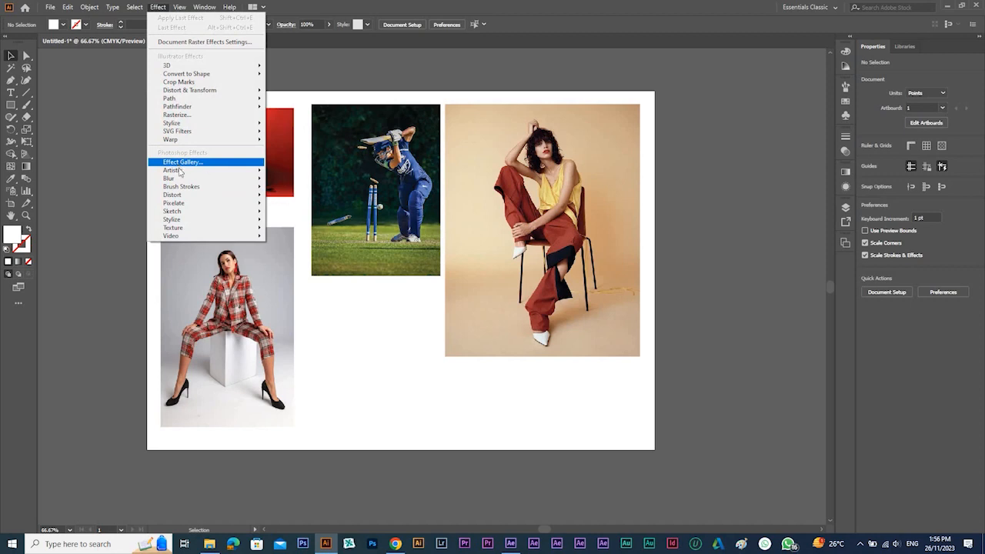
mouse_move(185, 172)
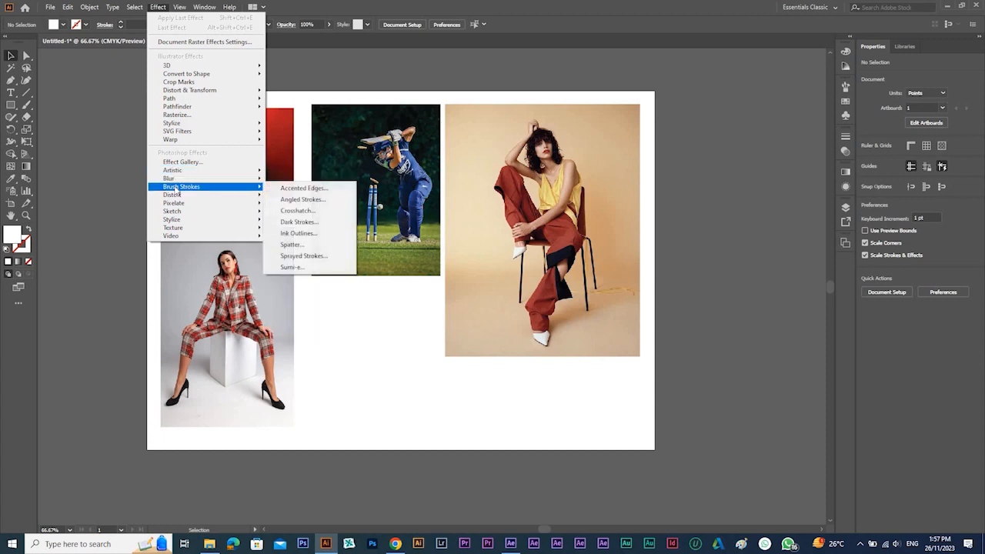
mouse_move(173, 196)
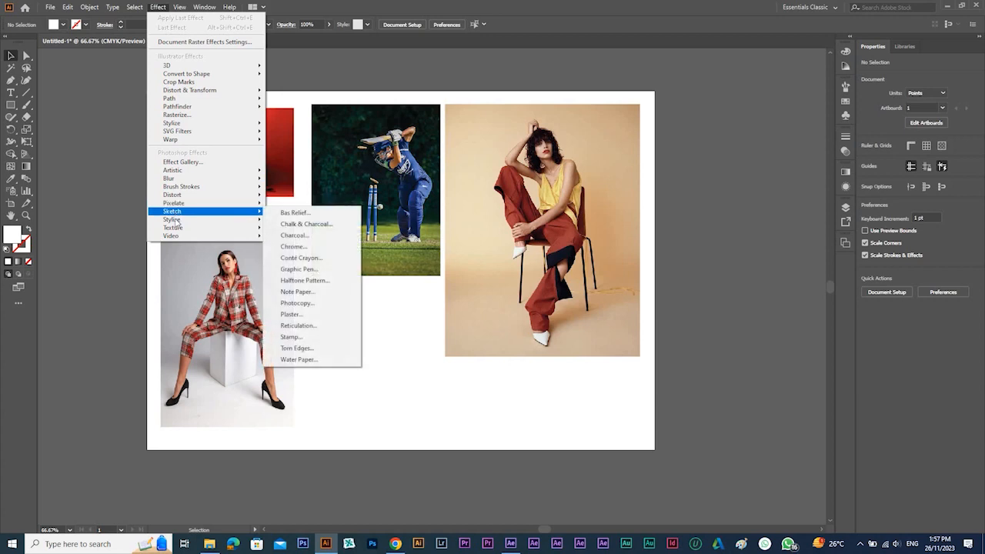
mouse_move(175, 221)
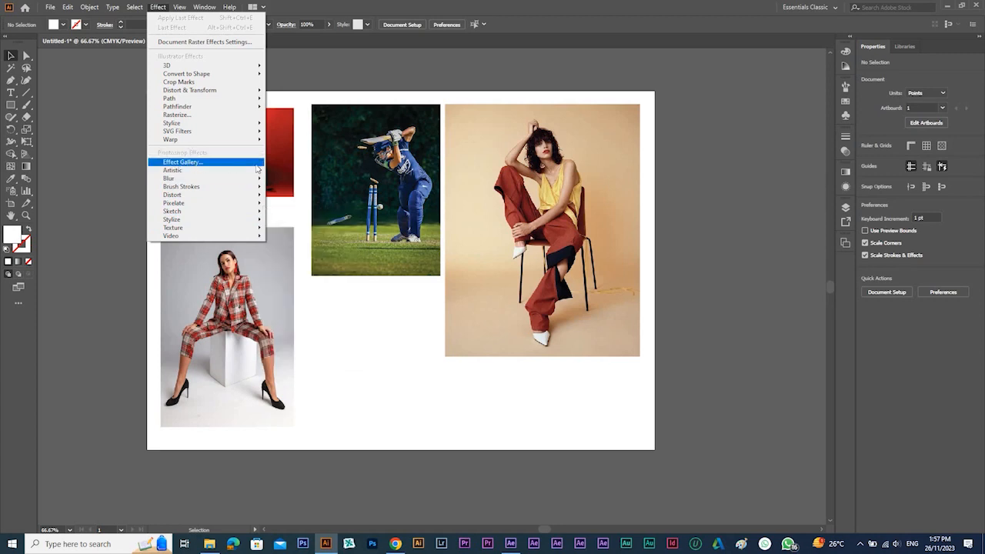
left_click(695, 160)
Step: Select the cricket player photo and open the Effect Gallery for it
left_click(607, 149)
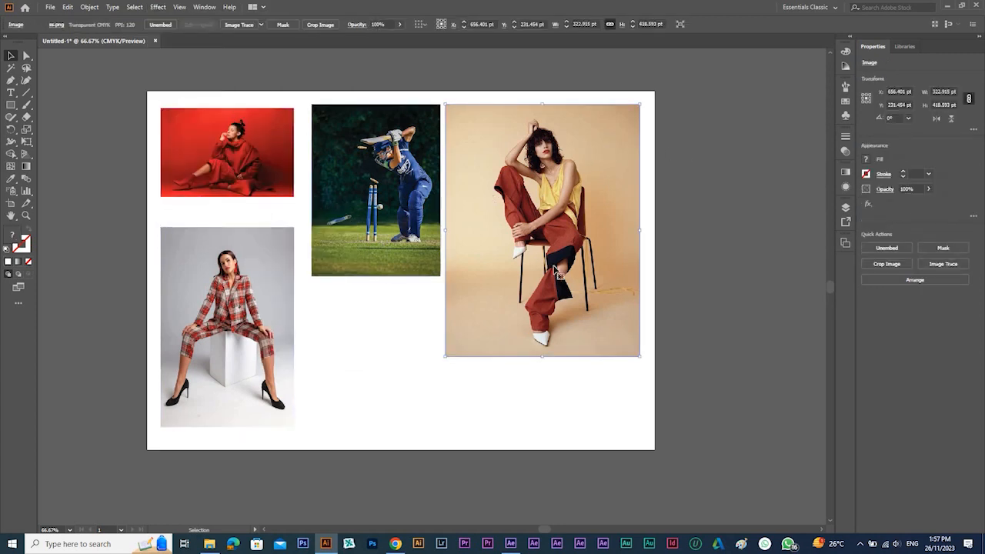
left_click_drag(412, 122, 693, 257)
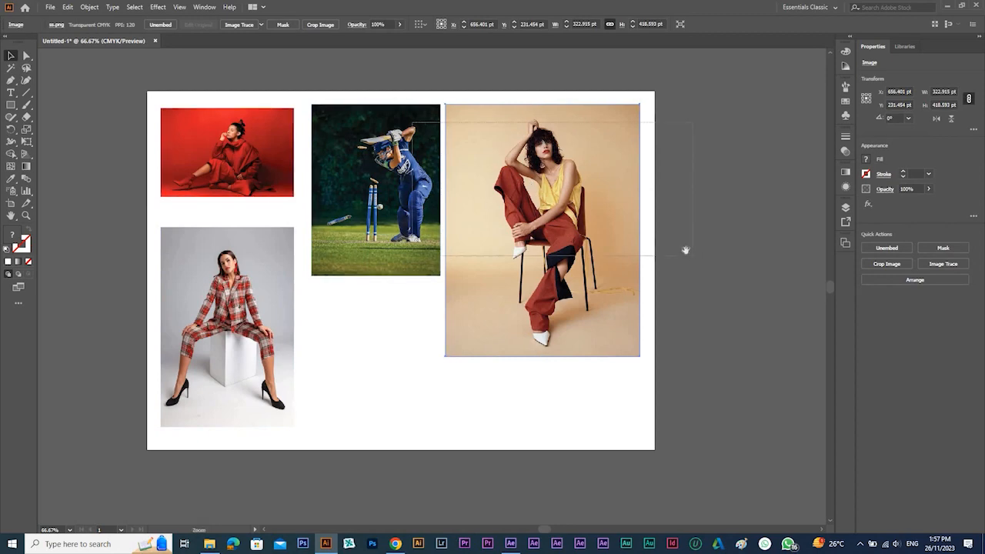
left_click_drag(463, 224, 743, 237)
left_click_drag(357, 217, 567, 218)
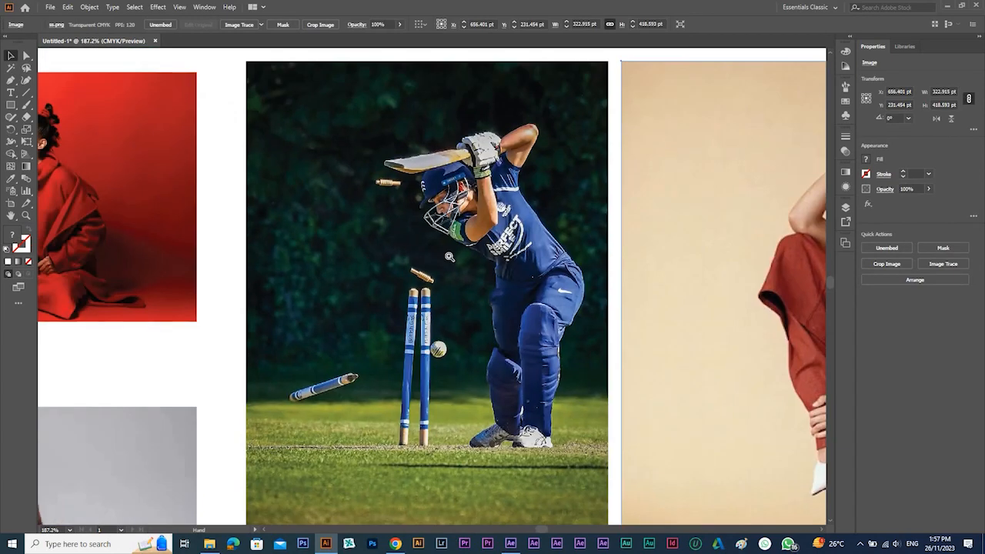
left_click_drag(329, 155, 587, 323)
scroll(527, 241, "down", 2)
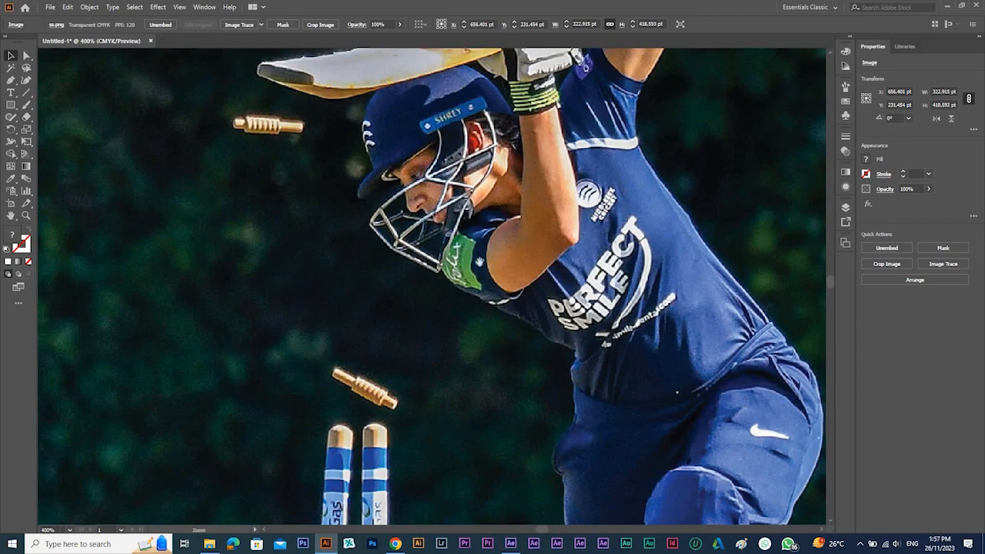
left_click(410, 263)
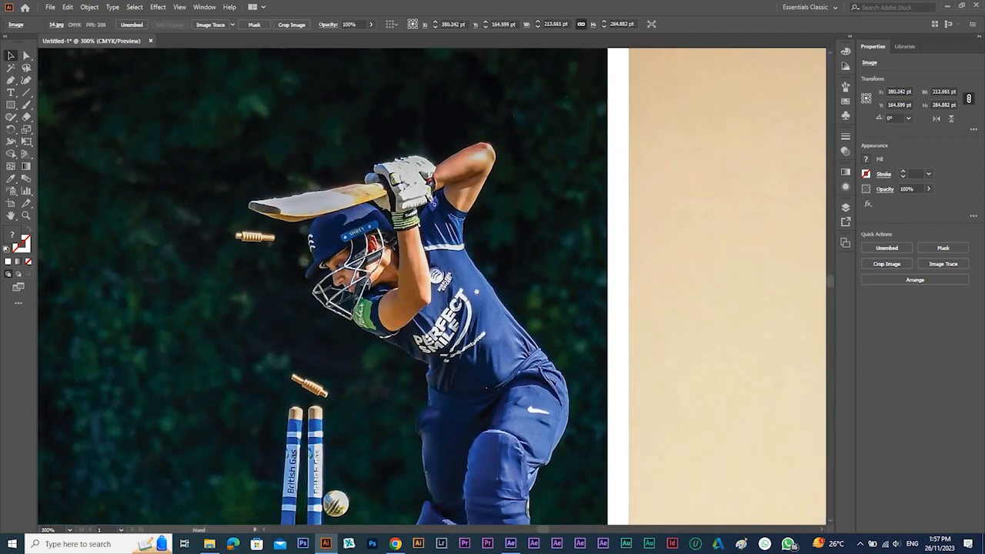
left_click_drag(482, 293, 365, 201)
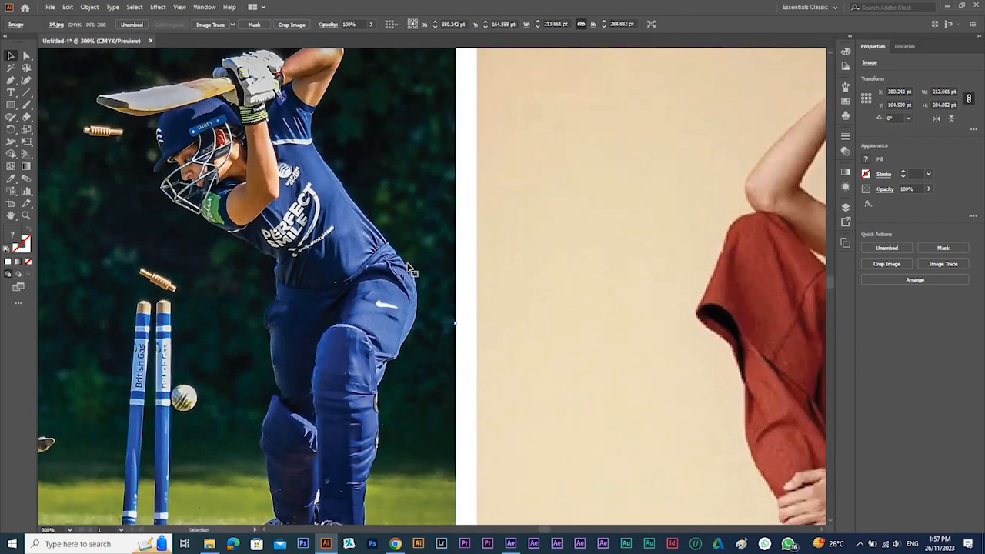
left_click(159, 7)
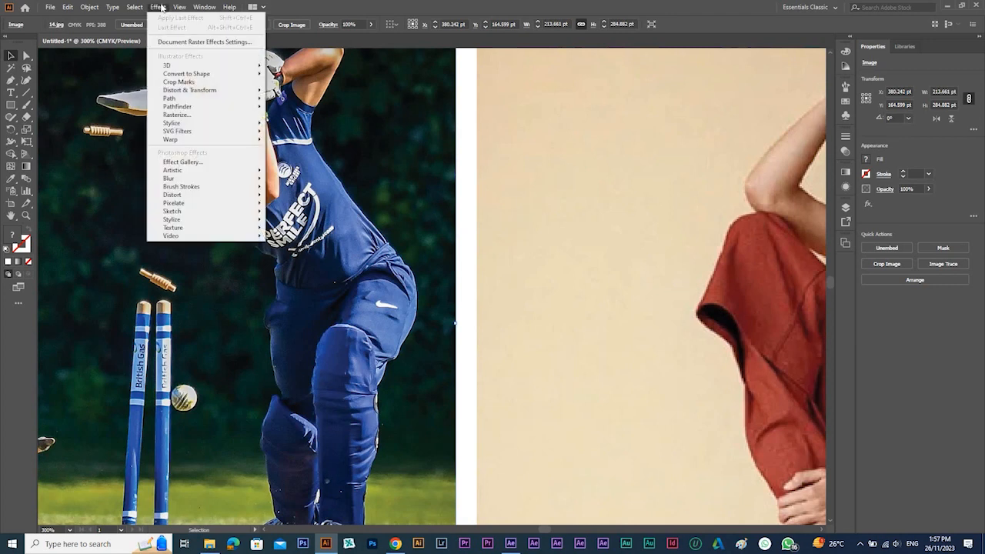
left_click(166, 163)
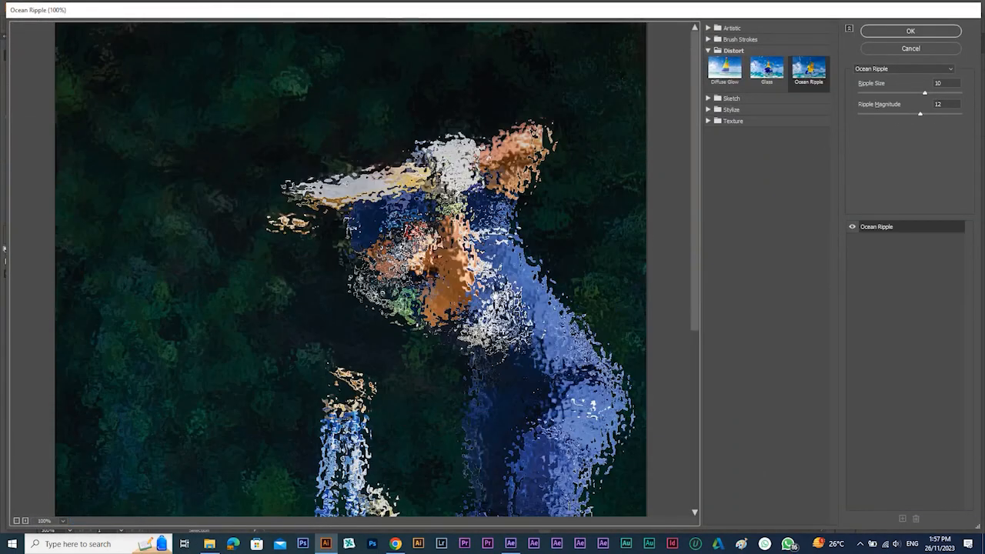
Step: Collapse the Distort effects and compare the photo with and without Ocean Ripple
left_click(709, 50)
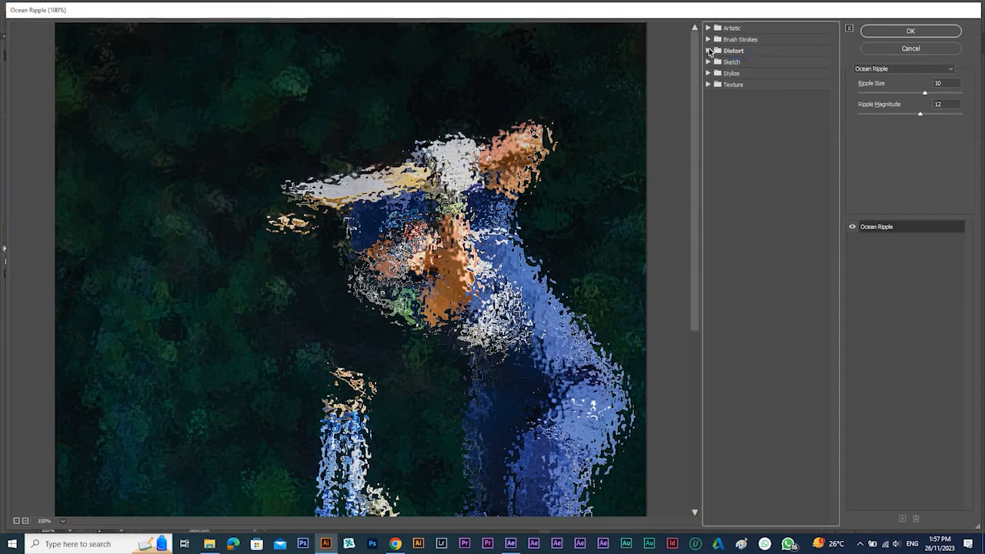
left_click(853, 228)
left_click(852, 229)
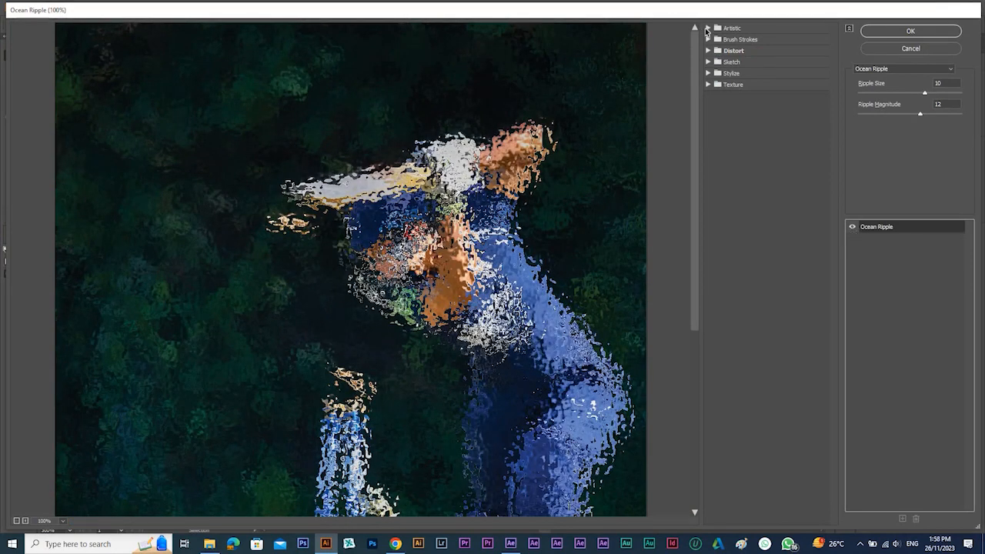
Step: Examine the effects offered in the Texture, Stylize, Sketch and Artistic categories of the gallery
left_click(708, 84)
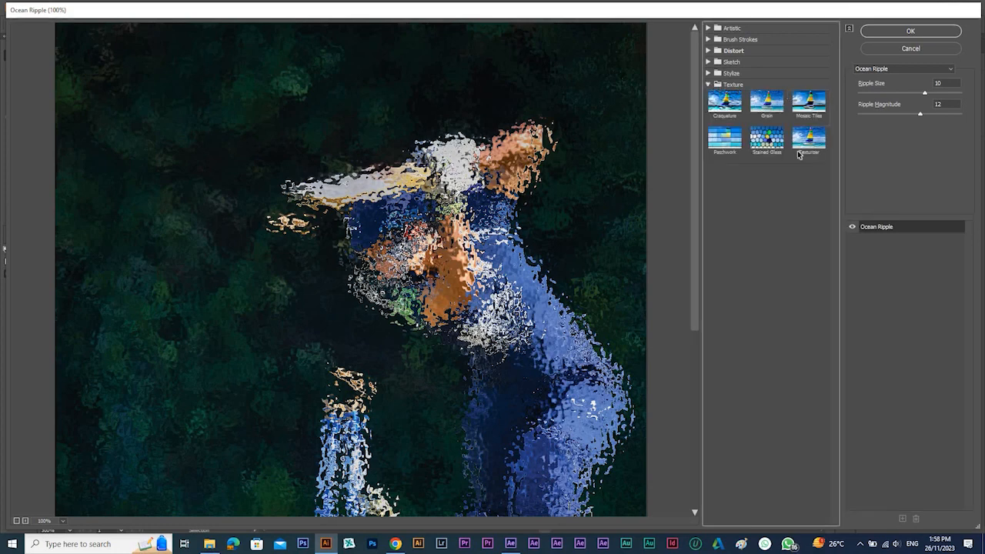
left_click(708, 85)
left_click(708, 74)
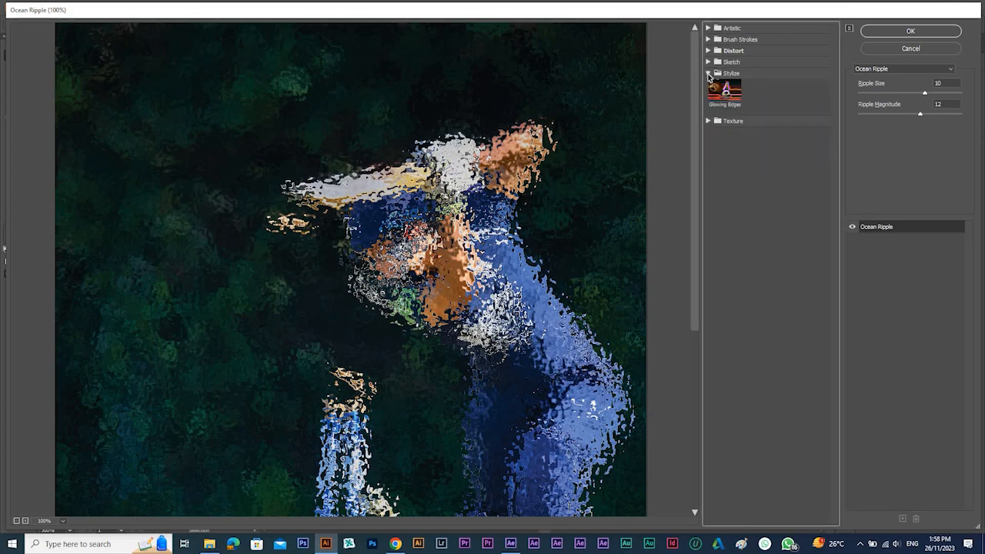
left_click(709, 74)
left_click(708, 62)
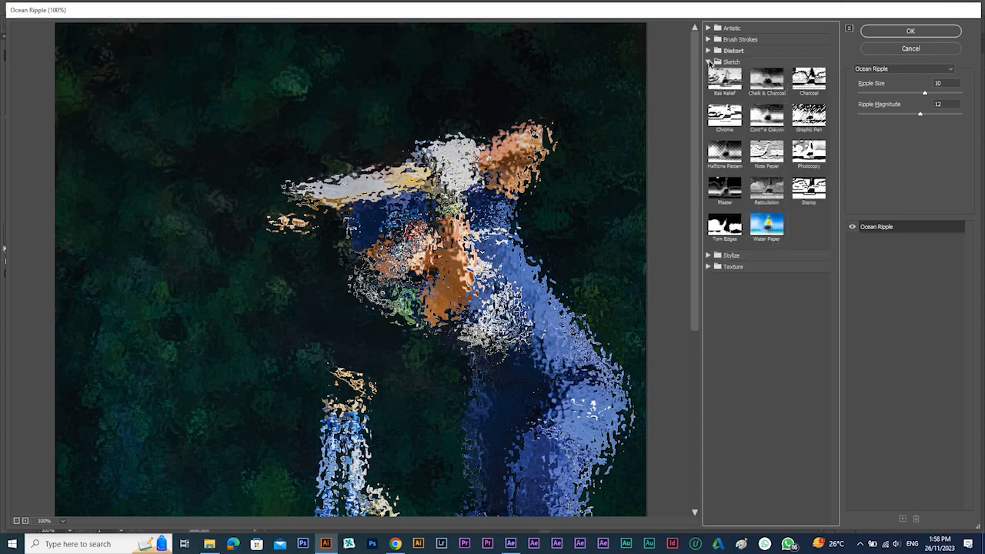
left_click(708, 62)
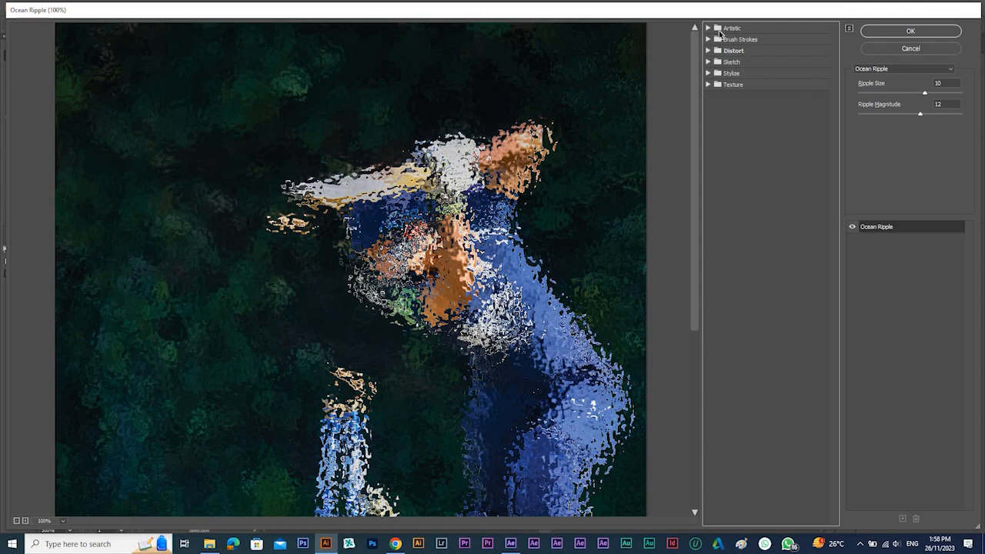
left_click(707, 29)
left_click(707, 29)
Step: Review the complete list of gallery effects and the thumbnails in the Artistic category
left_click(878, 69)
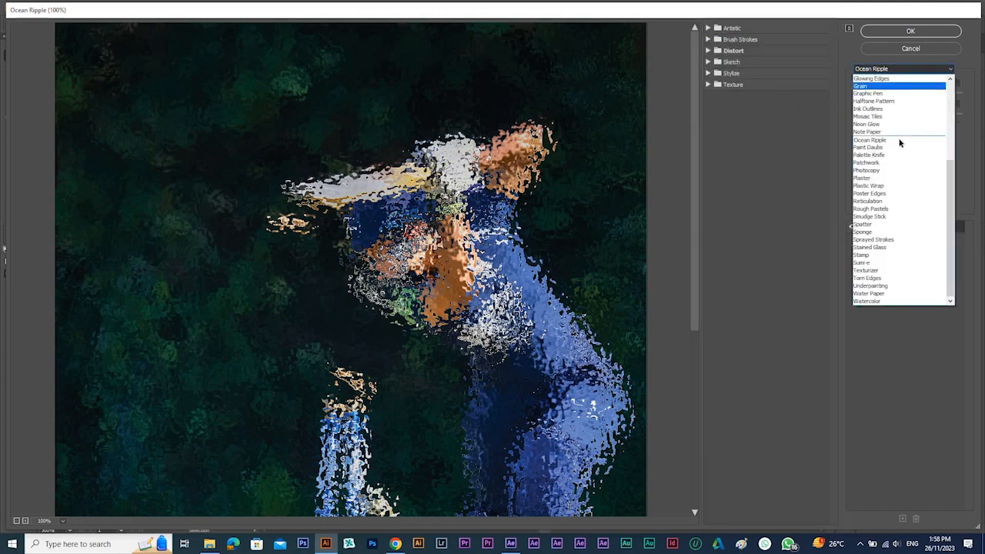
left_click_drag(949, 122, 945, 208)
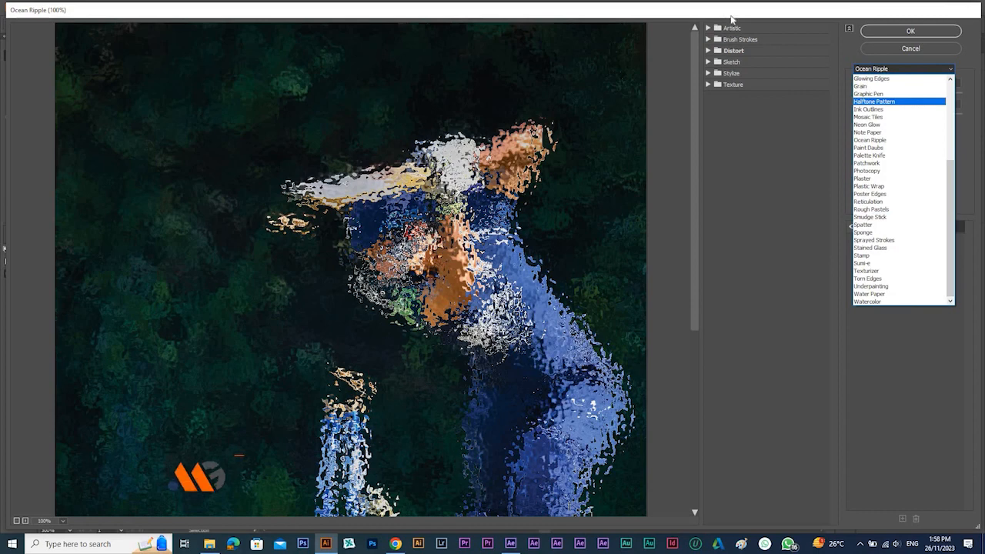
left_click(728, 27)
left_click(713, 29)
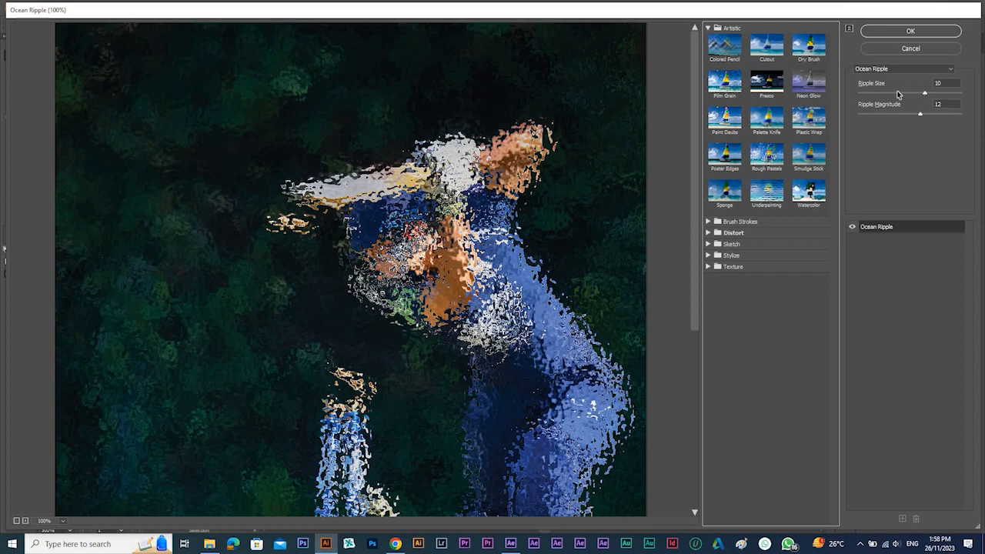
left_click(709, 29)
Step: Set the Ocean Ripple effect's Ripple Size to 8 and Ripple Magnitude to 8
left_click(708, 51)
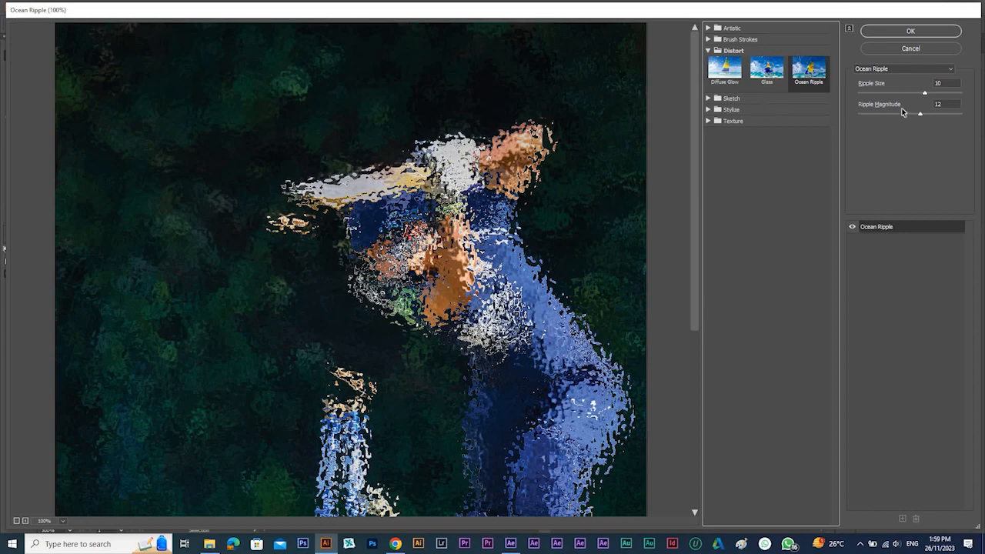
left_click_drag(925, 96, 879, 114)
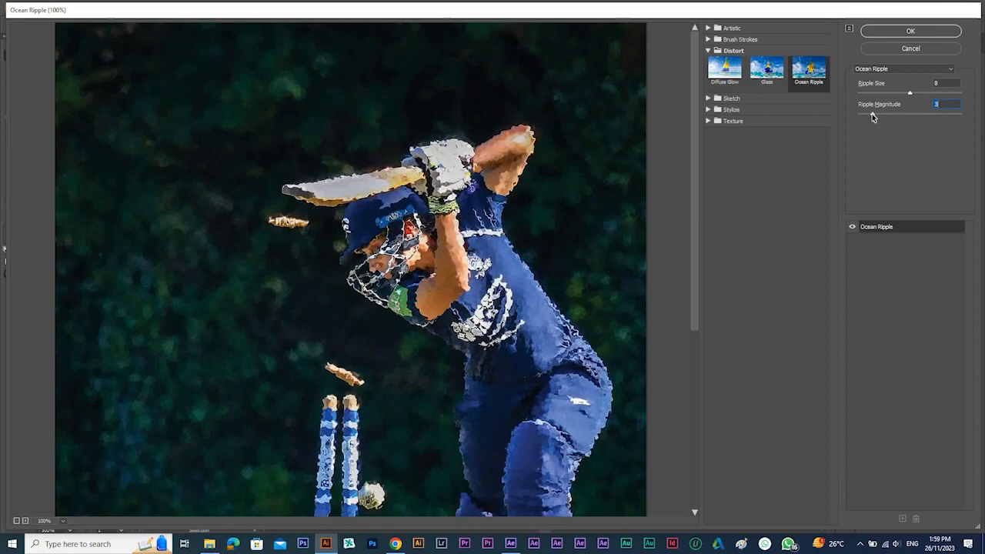
left_click_drag(874, 117, 897, 117)
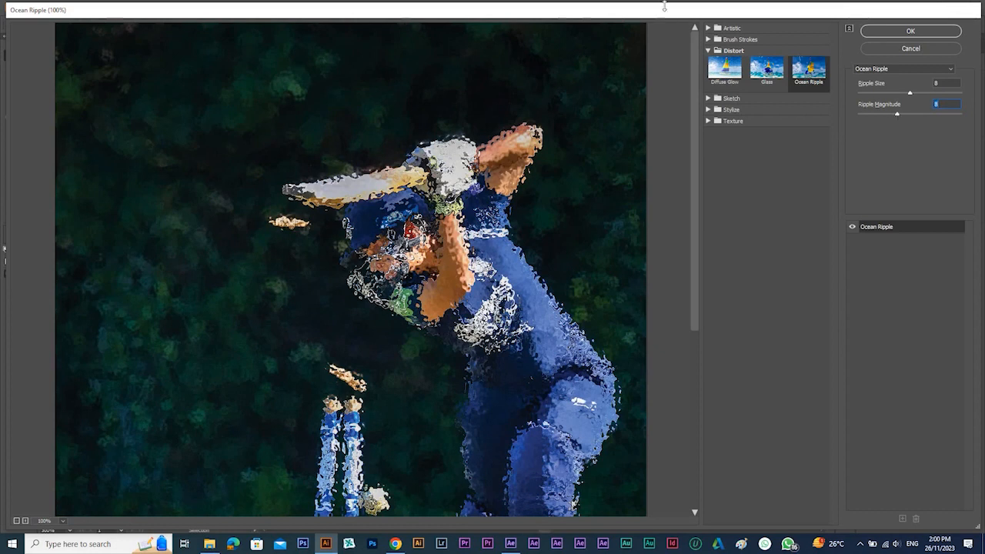
Step: Switch the photo's effect to the Artistic Colored Pencil and set its Paper Brightness to 26
left_click(708, 51)
left_click(709, 28)
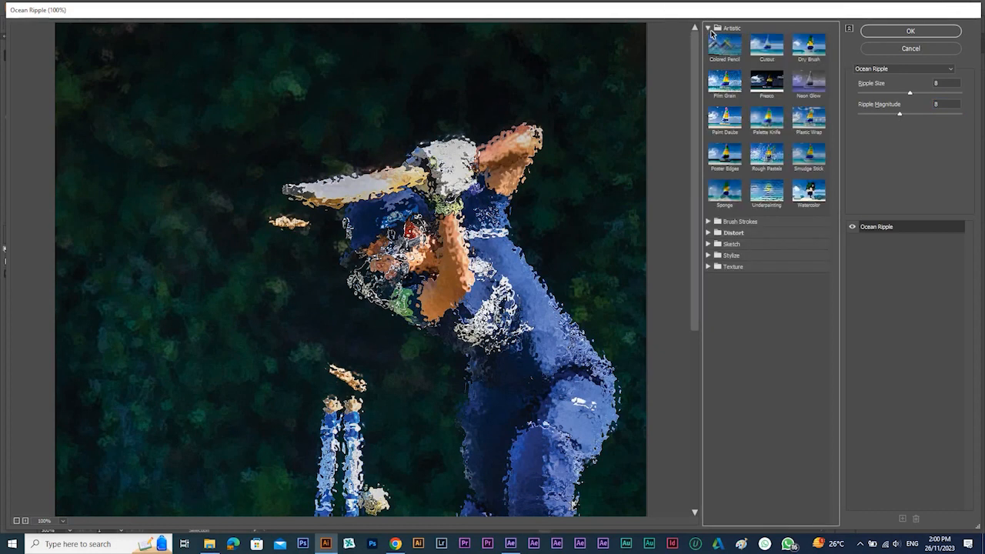
left_click(724, 46)
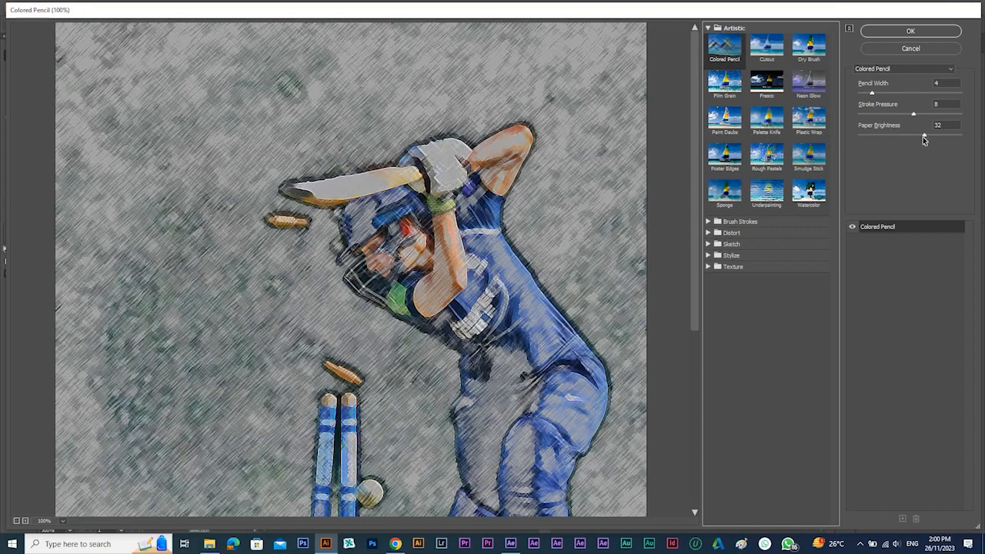
mouse_move(924, 136)
left_mouse_down()
mouse_move(870, 138)
mouse_move(960, 138)
mouse_move(912, 138)
left_mouse_up()
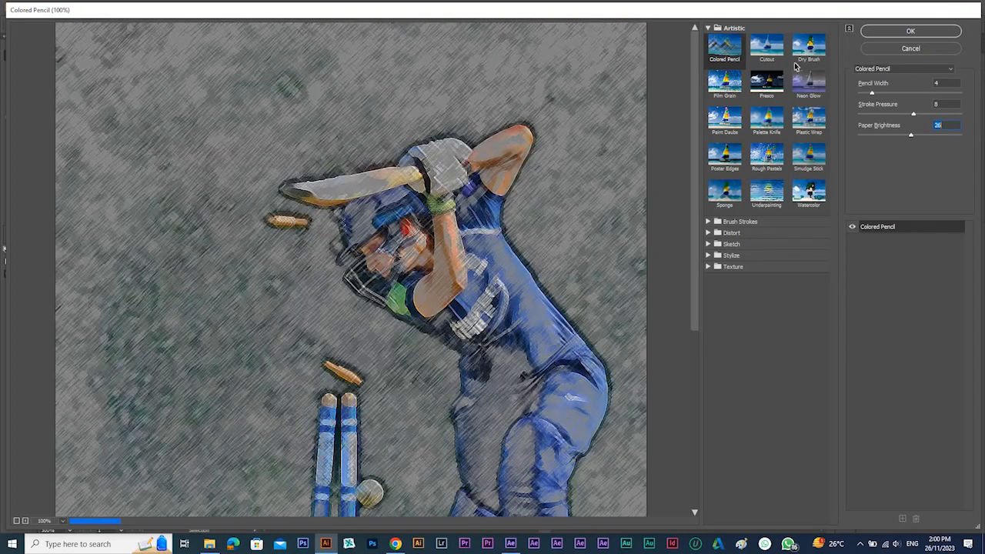
Step: Preview the Artistic effects Cutout, Dry Brush, Film Grain, Fresco, Neon Glow and Plastic Wrap on the photo
left_click(779, 51)
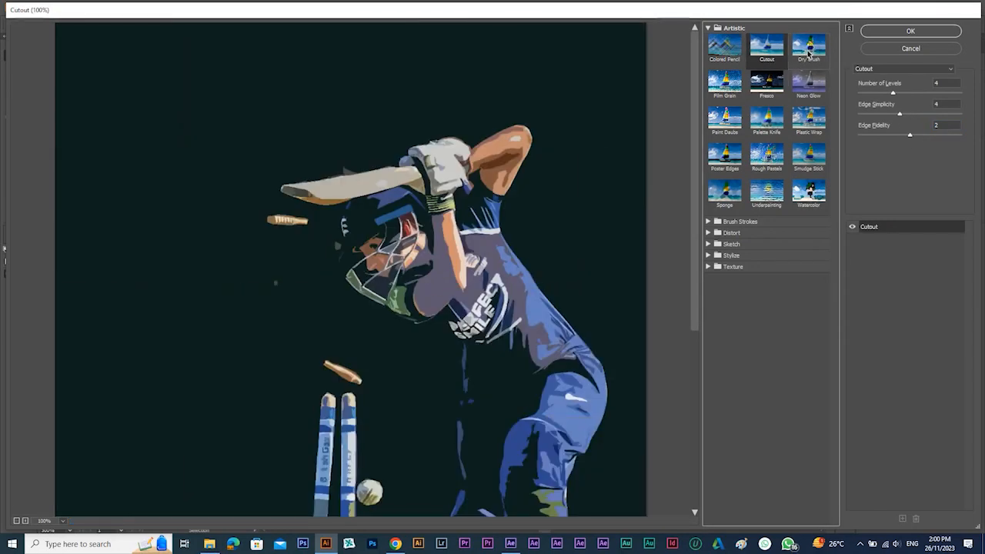
left_click(807, 50)
left_click(722, 86)
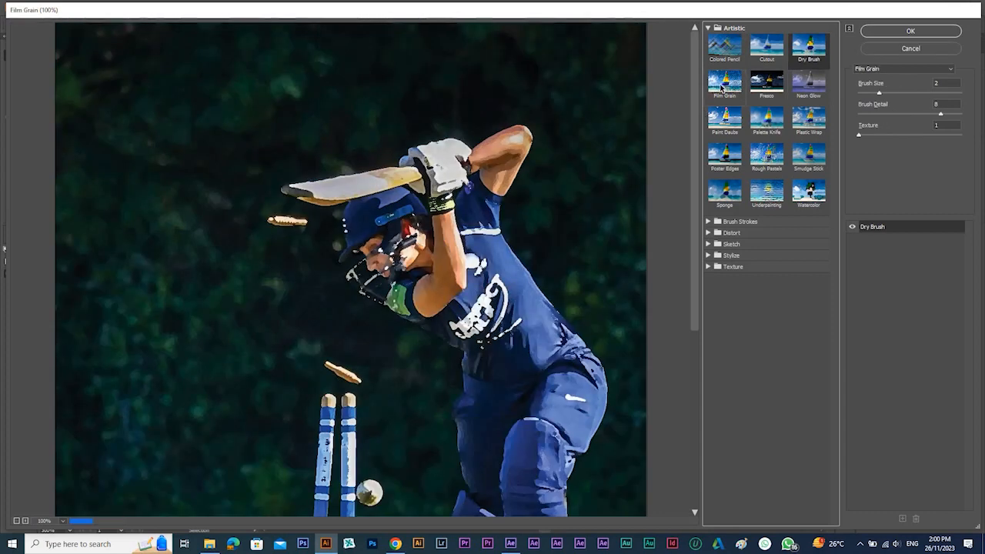
left_click(763, 86)
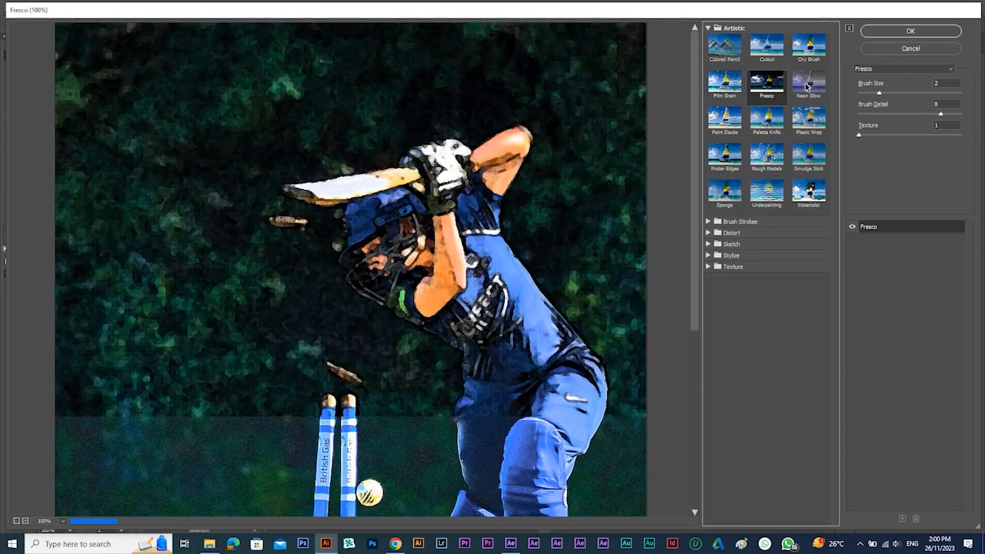
left_click(807, 81)
left_click(806, 120)
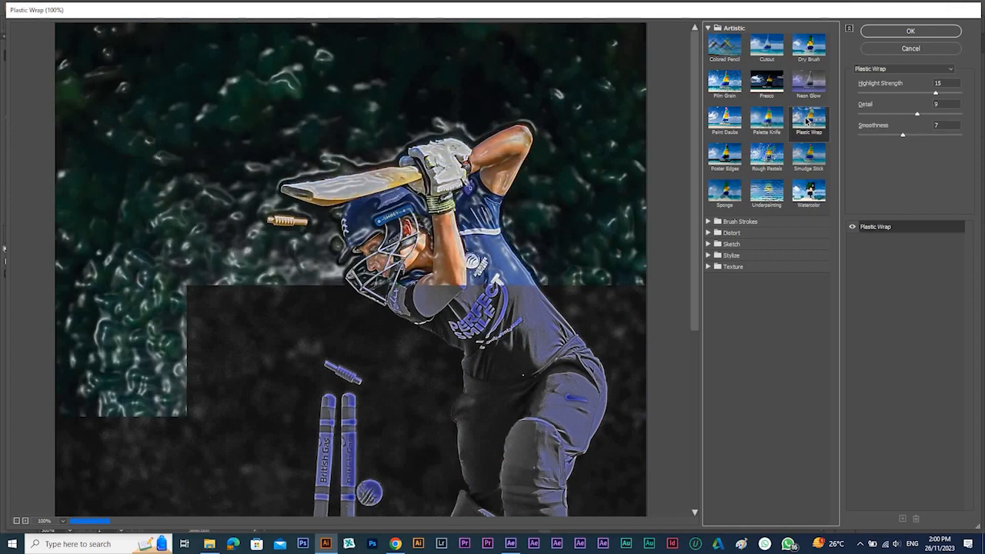
Step: Preview the Artistic effects Paint Daubs, Palette Knife, Plastic Wrap and Smudge Stick on the photo
left_click(741, 131)
left_click(766, 120)
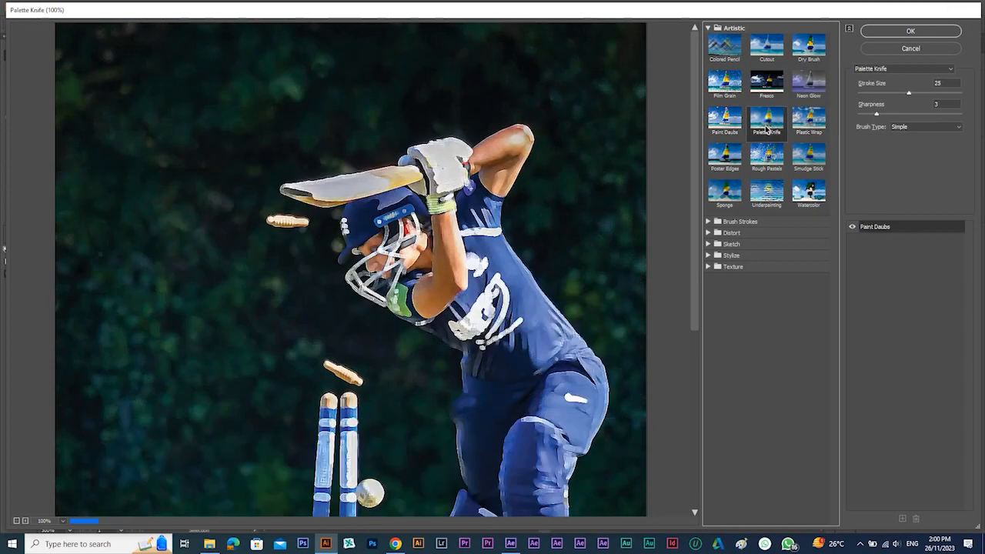
left_click(807, 120)
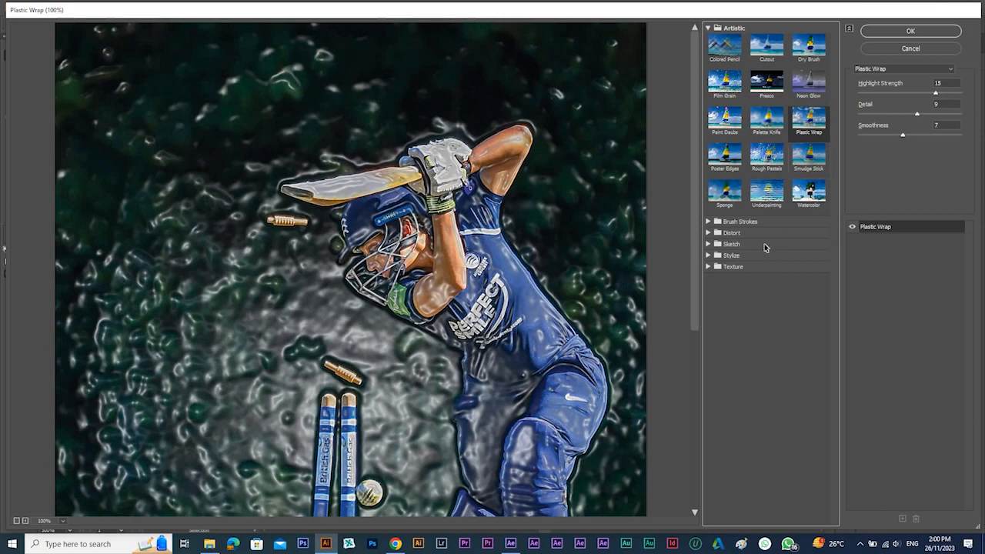
left_click(803, 166)
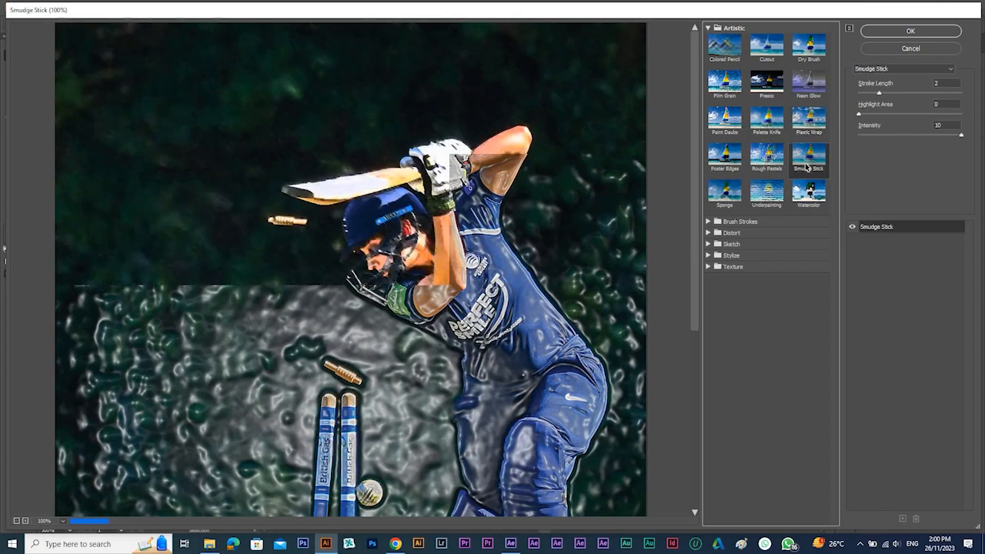
Step: Set the Rough Pastels effect's Stroke Length to 8, and try Poster Edges with adjusted edge settings
left_click(767, 167)
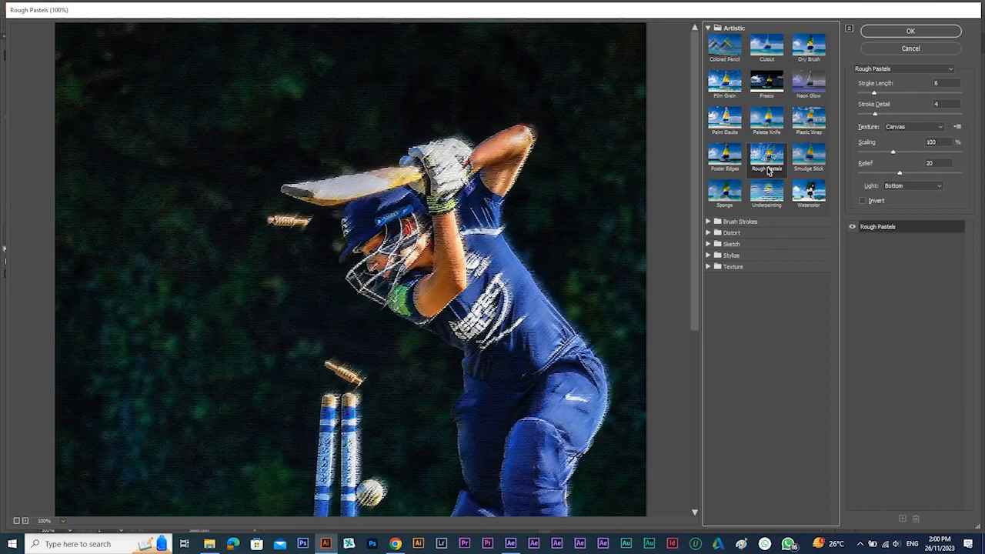
left_click_drag(874, 93, 880, 95)
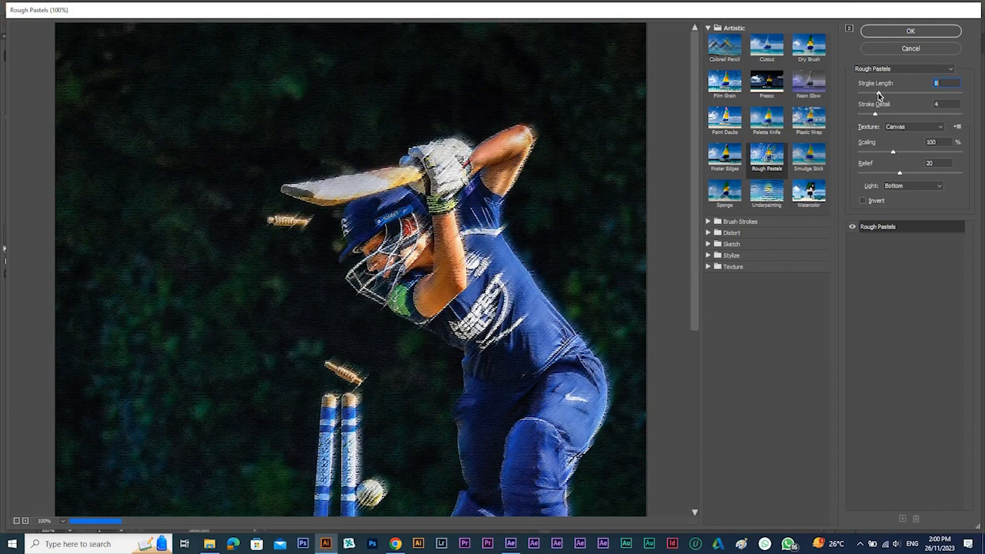
left_click(723, 164)
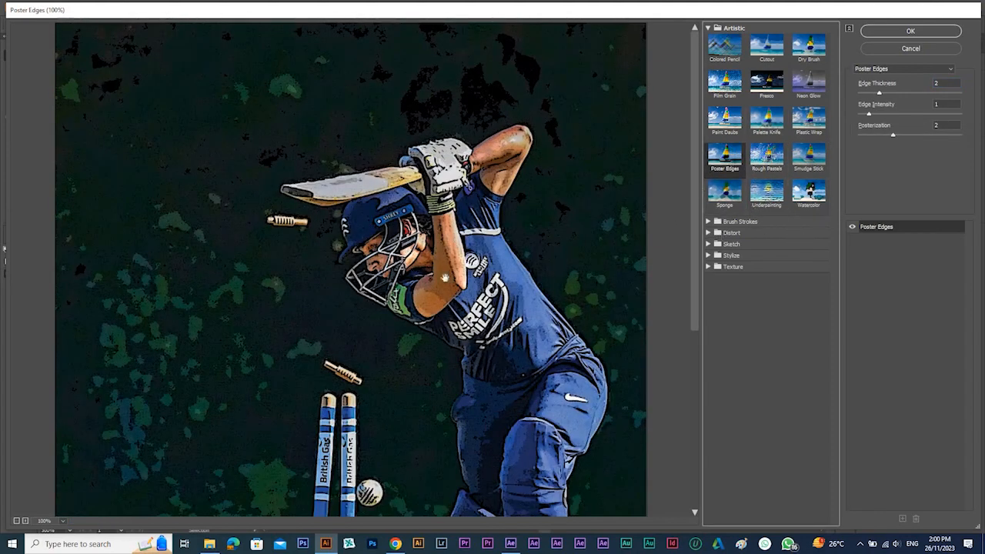
left_click(889, 94)
left_click_drag(889, 94, 861, 114)
Step: Preview the Artistic effects Rough Pastels, Sponge, Underpainting and Watercolor on the photo
left_click(777, 159)
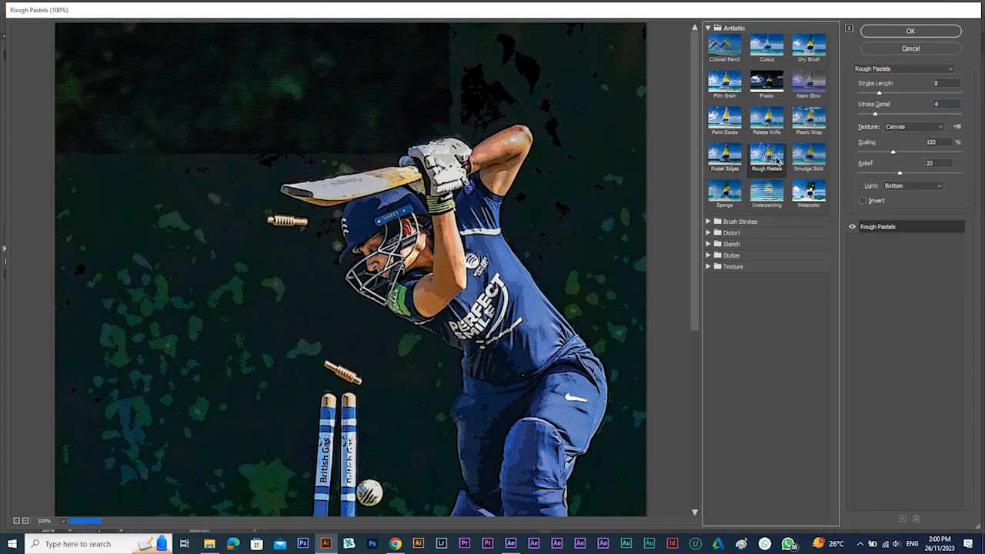
left_click(719, 205)
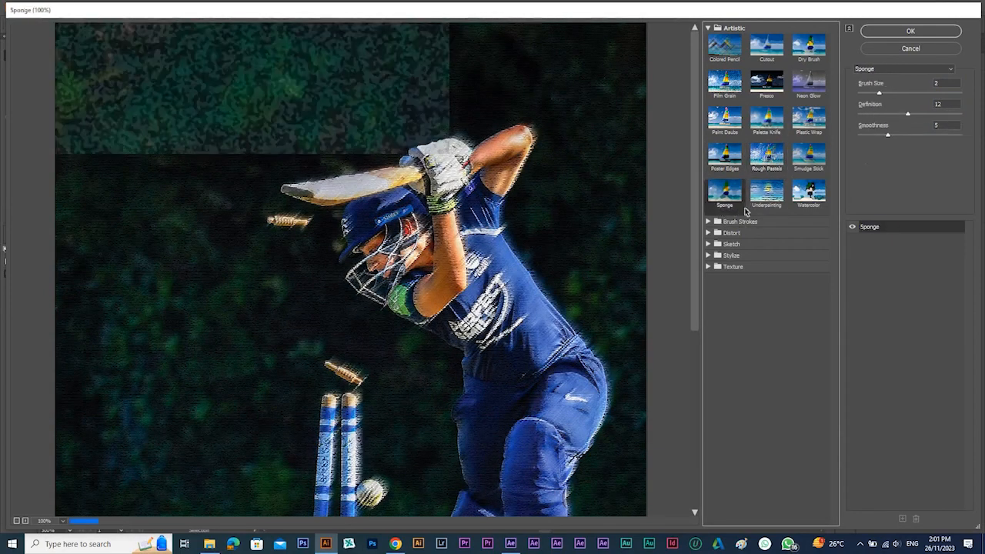
left_click(764, 201)
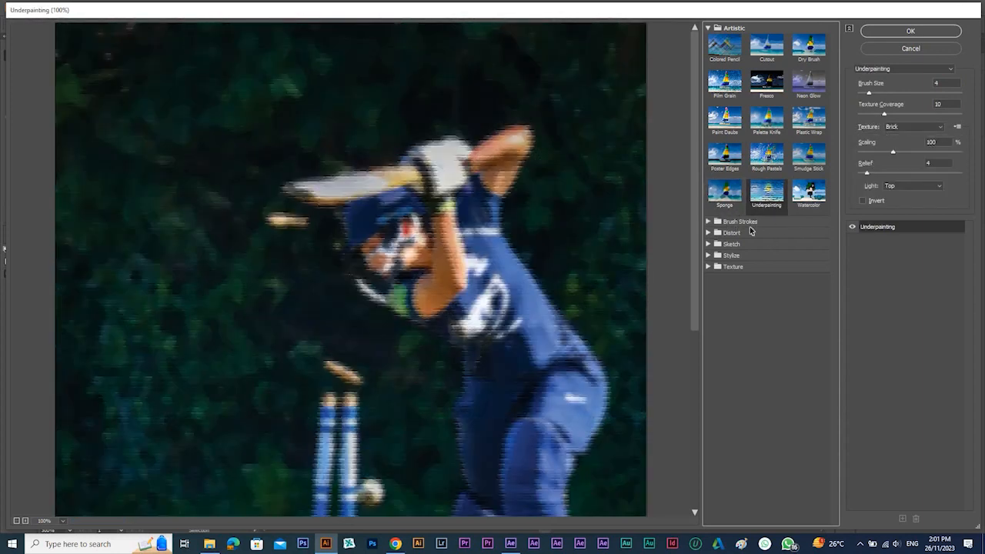
left_click(808, 196)
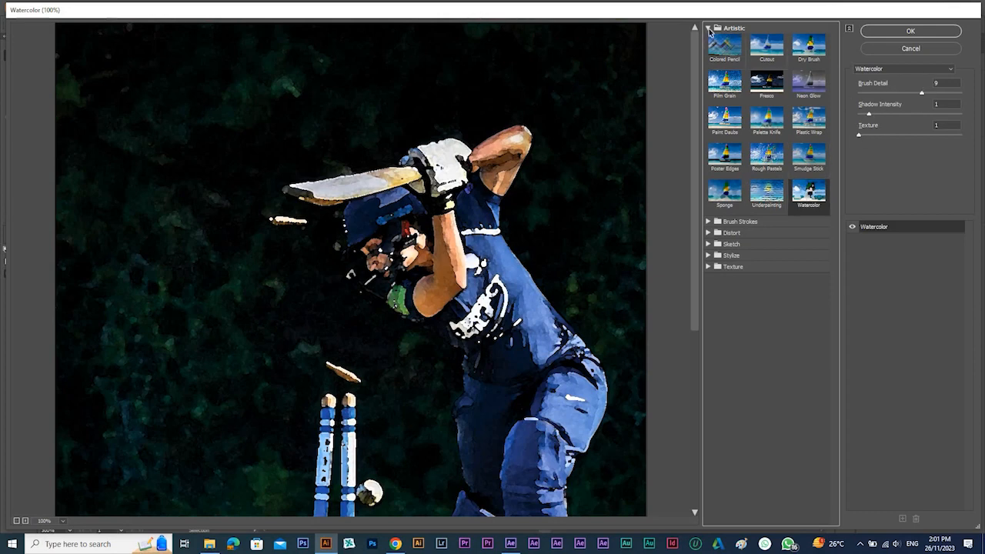
Step: Preview the Brush Strokes effects Accented Edges, Angled Strokes, Crosshatch, Spatter, Ink Outlines, Dark Strokes, Sprayed Strokes and Sumi-e on the photo
left_click(708, 29)
left_click(712, 40)
left_click(724, 57)
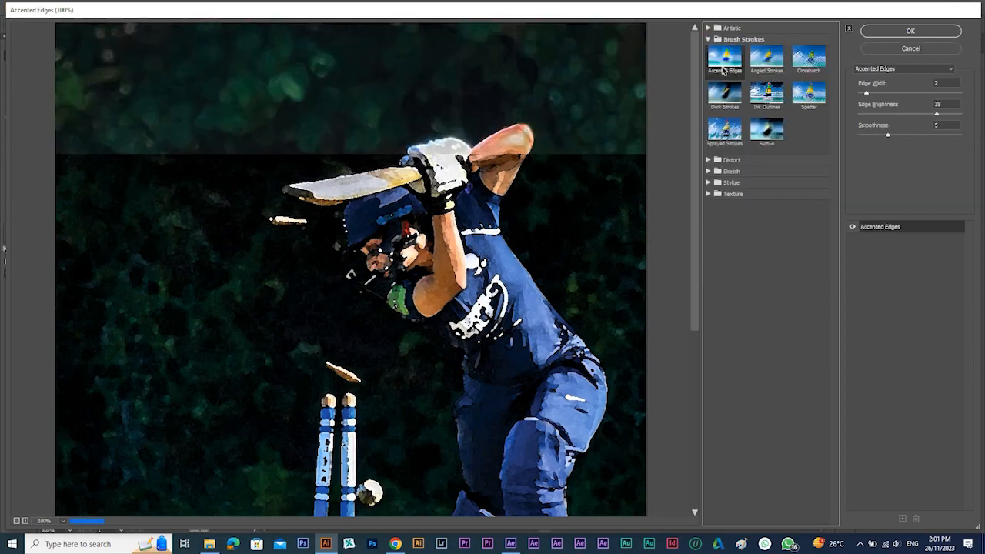
left_click(766, 58)
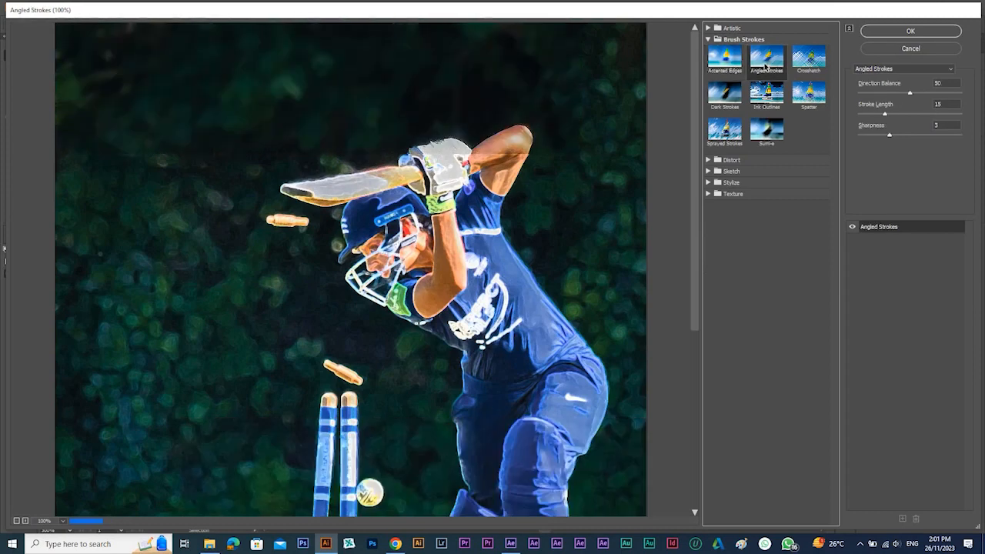
left_click(808, 59)
left_click(806, 98)
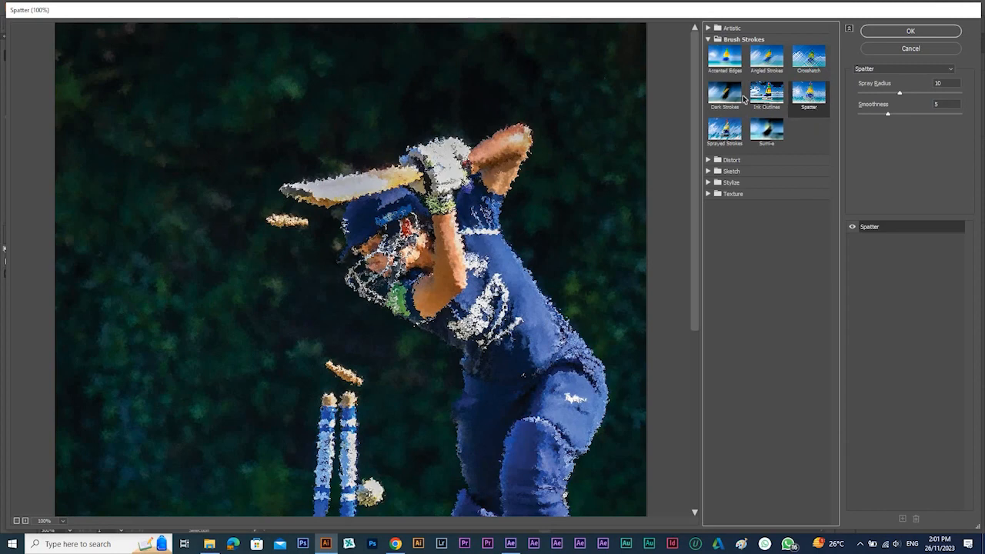
left_click(767, 94)
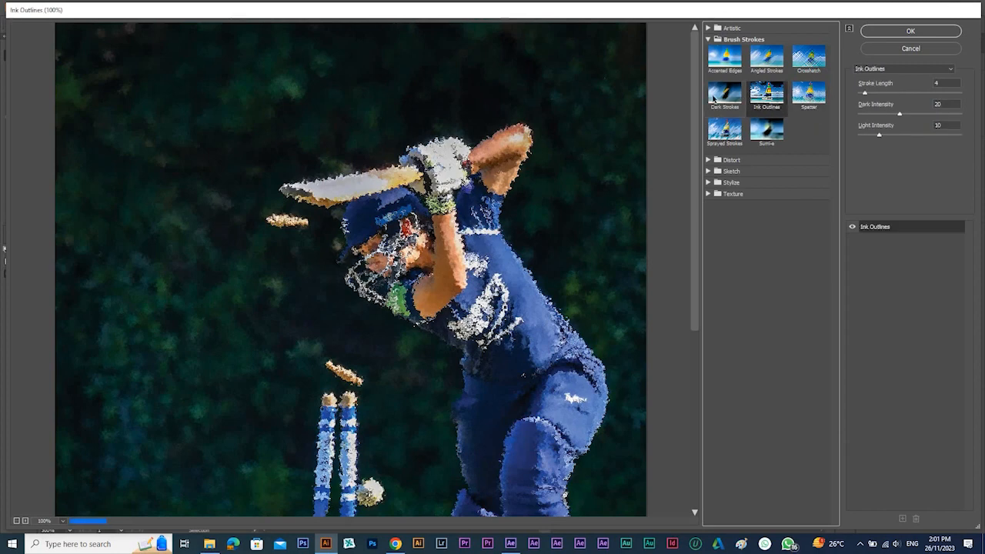
left_click(715, 97)
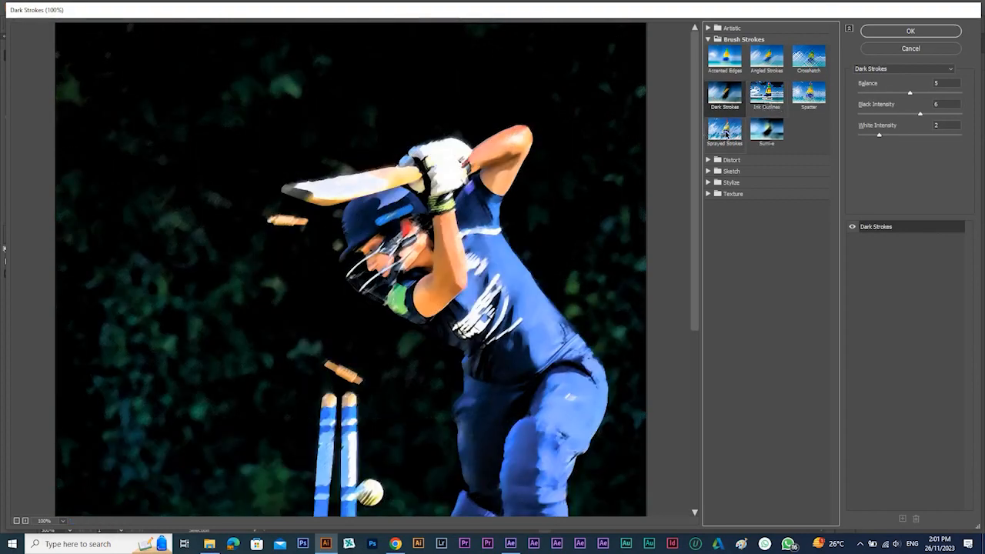
left_click(727, 134)
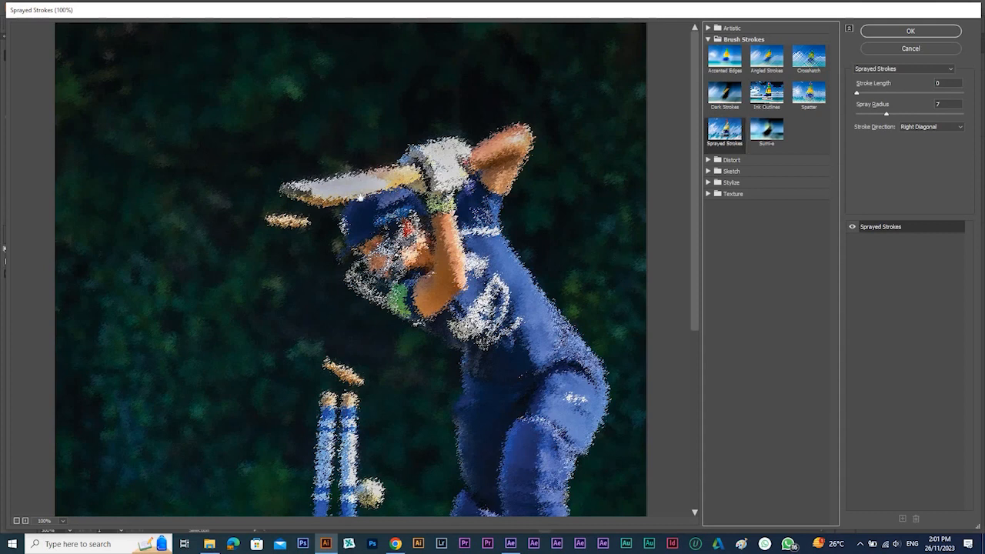
left_click(765, 135)
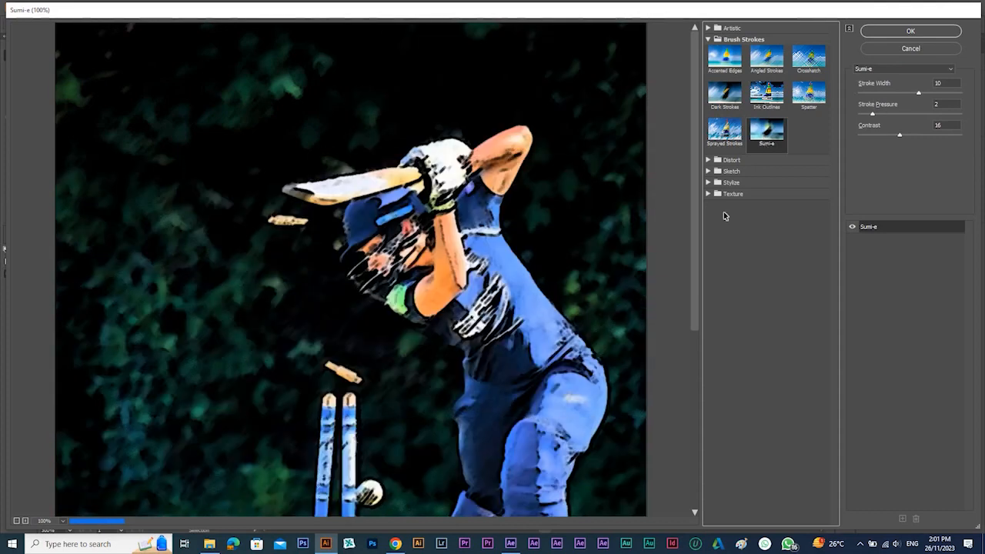
Step: Preview the Distort effects Diffuse Glow, Glass and Ocean Ripple on the photo
left_click(707, 159)
left_click(724, 177)
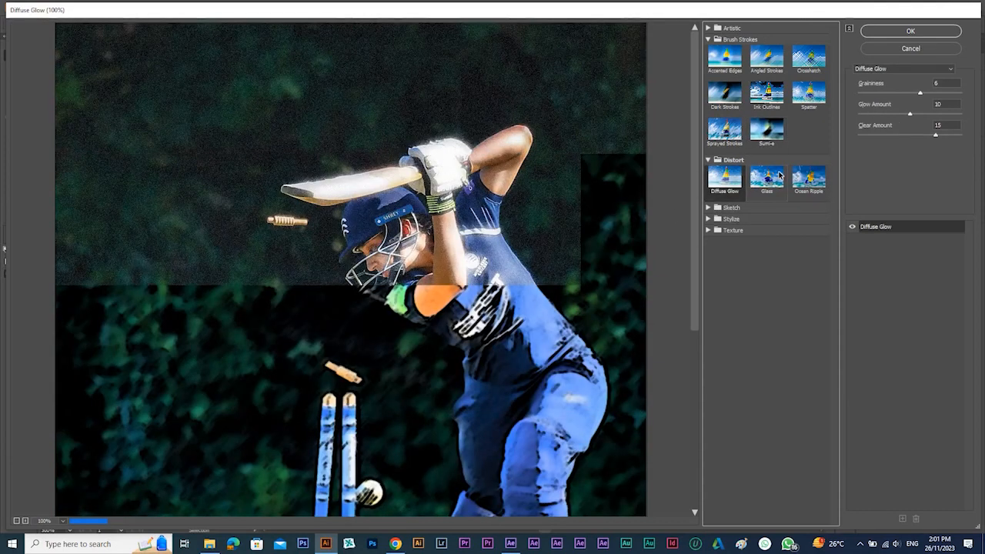
left_click(774, 177)
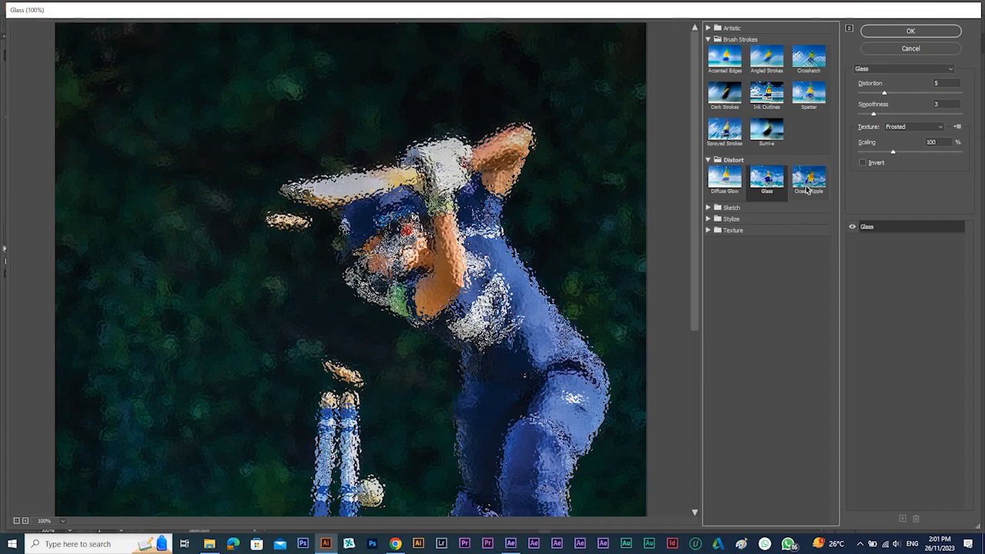
left_click(806, 184)
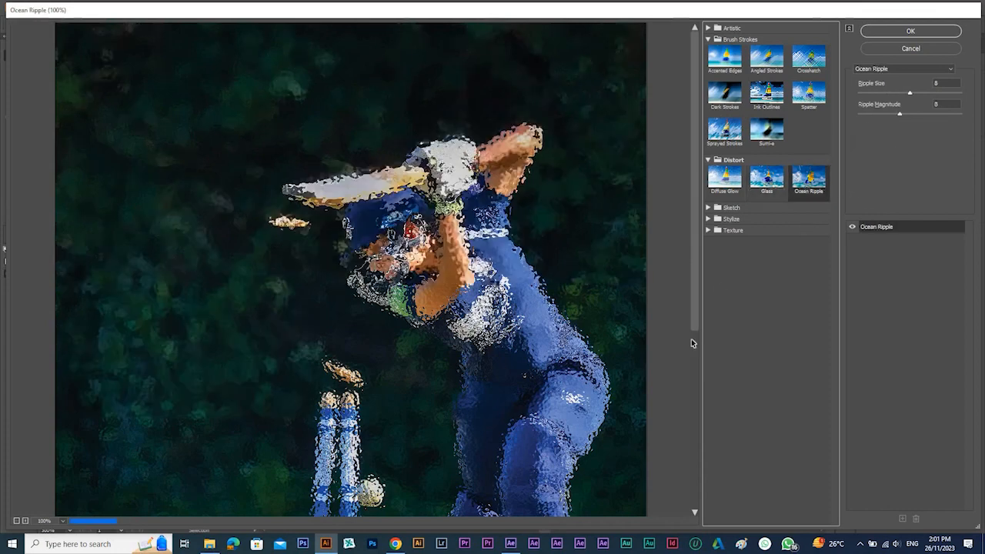
Step: Preview the Sketch effects Bas Relief, Chalk & Charcoal, Charcoal, Graphic Pen, Conté Crayon, Chrome and Reticulation on the photo
left_click(707, 208)
left_click(724, 225)
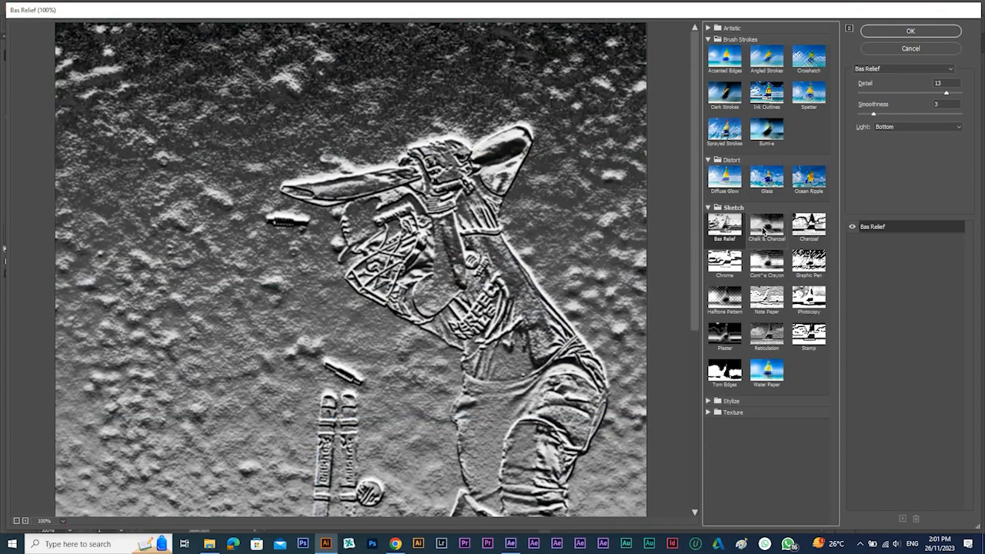
left_click(765, 228)
left_click(809, 230)
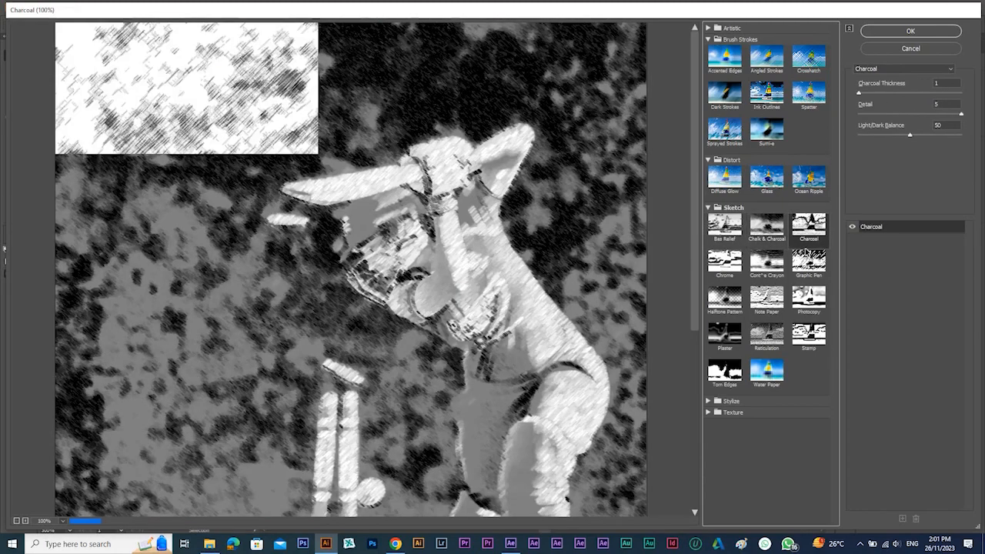
left_click(808, 262)
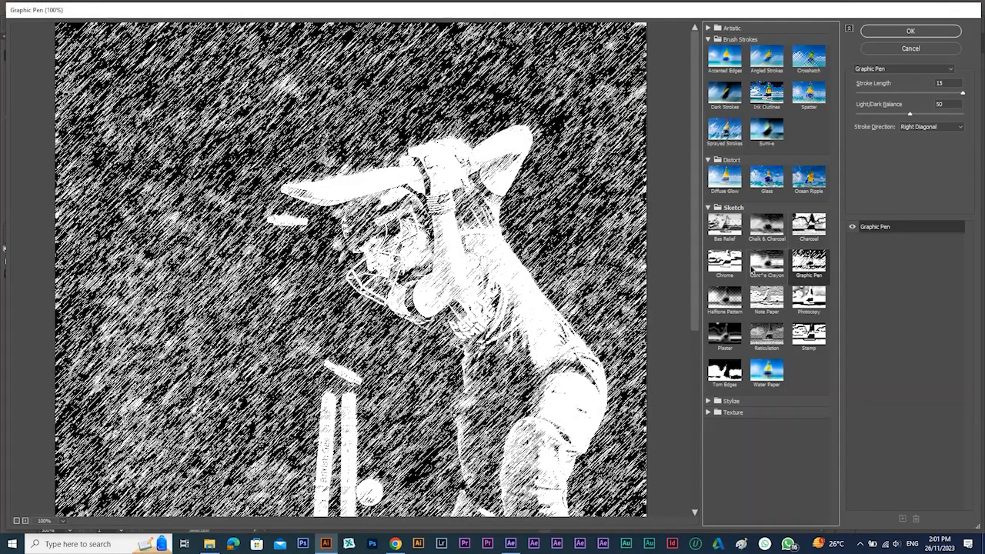
left_click(754, 265)
left_click(724, 262)
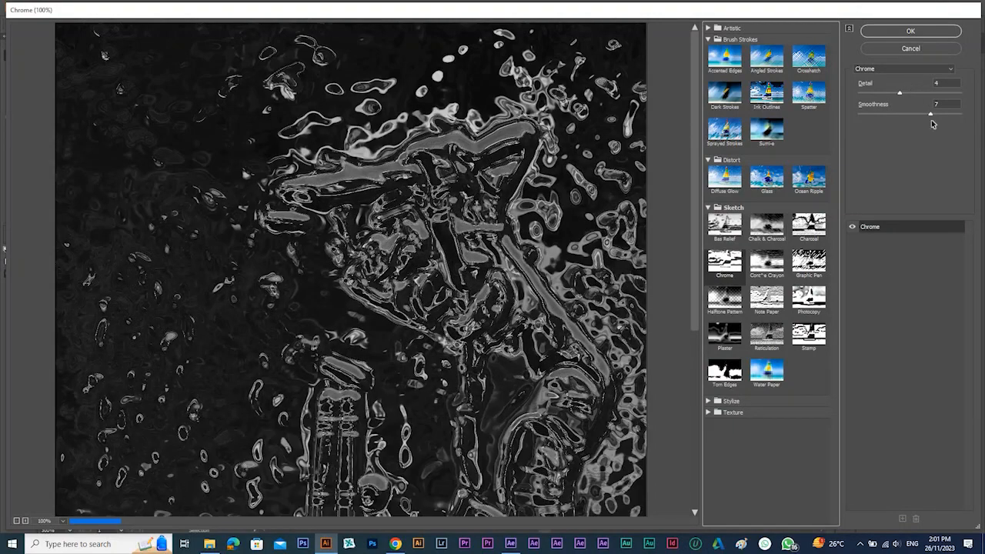
left_click(770, 333)
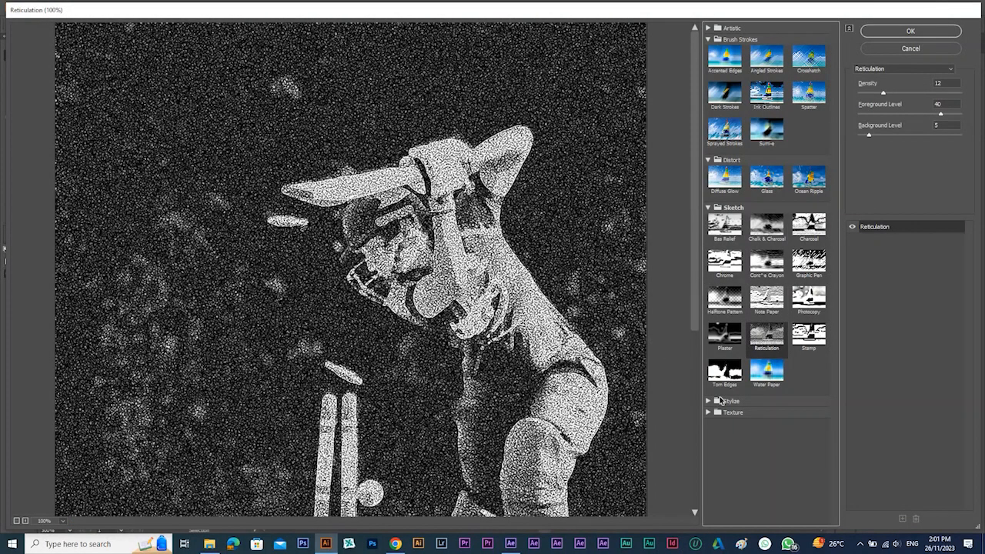
Step: Switch the photo's effect to the Stylize Glowing Edges with Edge Brightness 8 and Smoothness 8
left_click(709, 403)
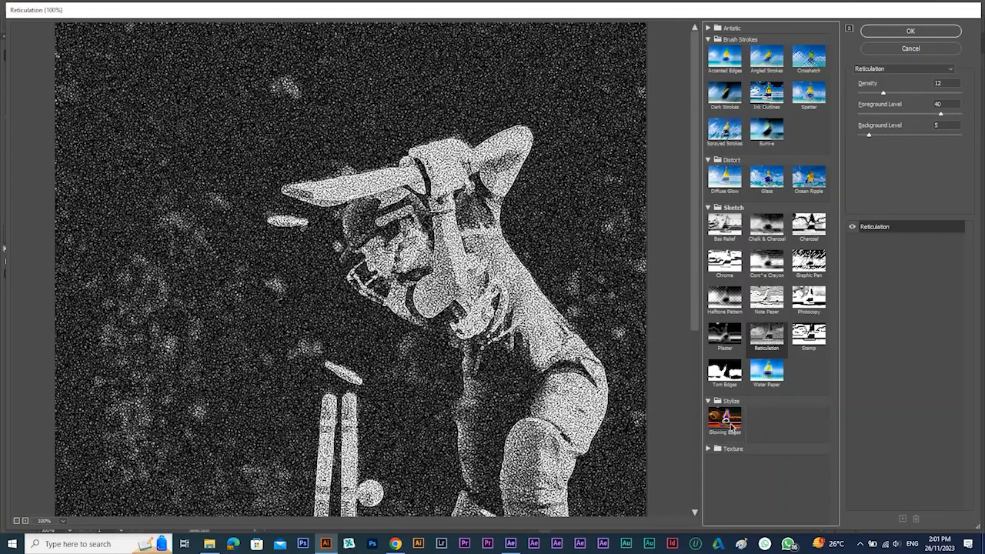
left_click(727, 422)
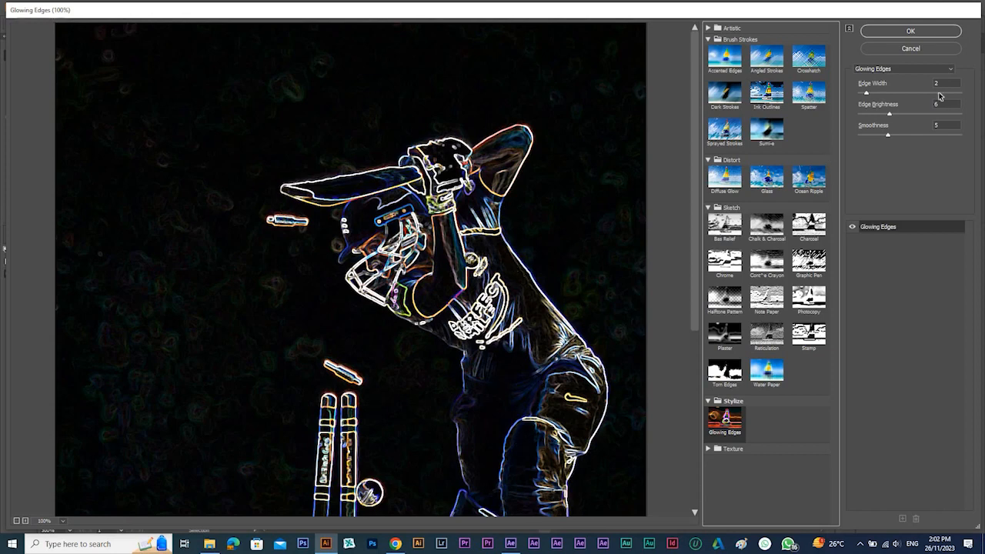
left_click_drag(872, 93, 913, 134)
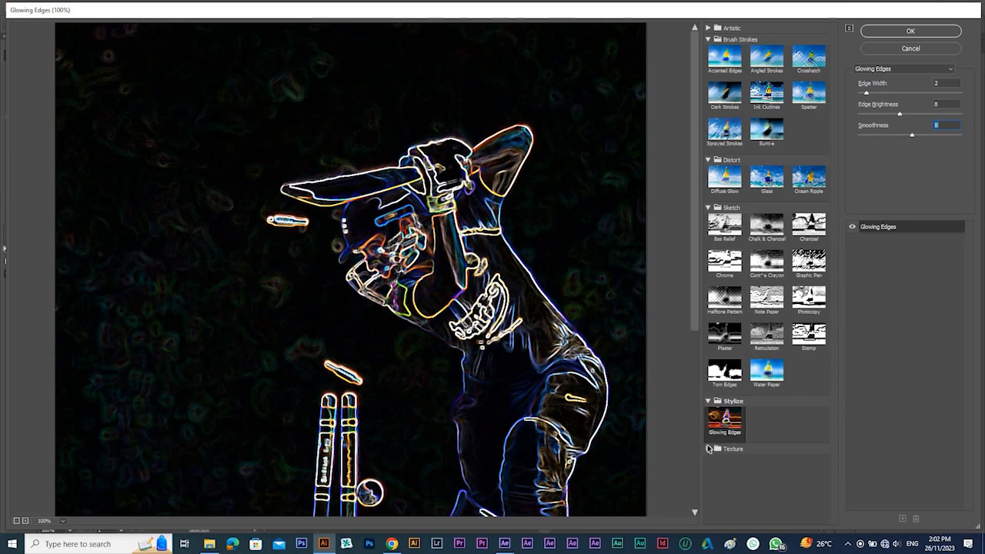
Step: Collapse the Distort, Brush Strokes, Sketch and Stylize effect categories
left_click(708, 160)
left_click(708, 39)
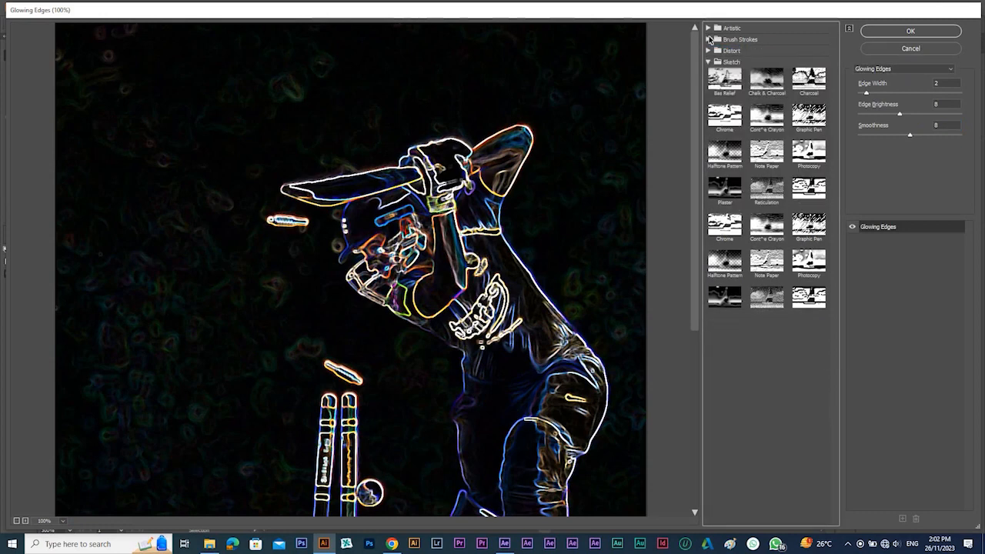
left_click(708, 62)
left_click(708, 73)
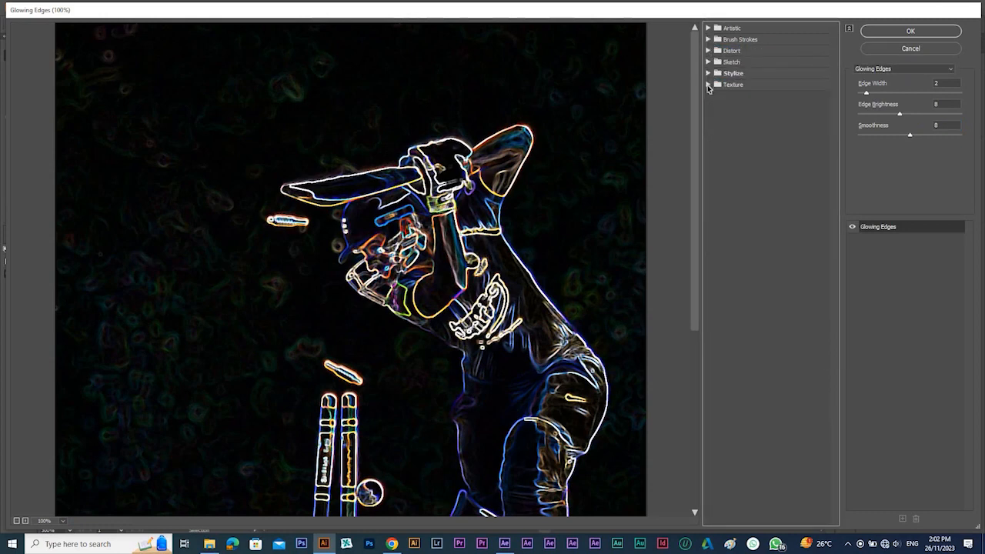
Step: Switch the photo's effect to the Craquelure texture, set its Crack Depth to 8 and raise its Crack Brightness
left_click(708, 84)
left_click(720, 110)
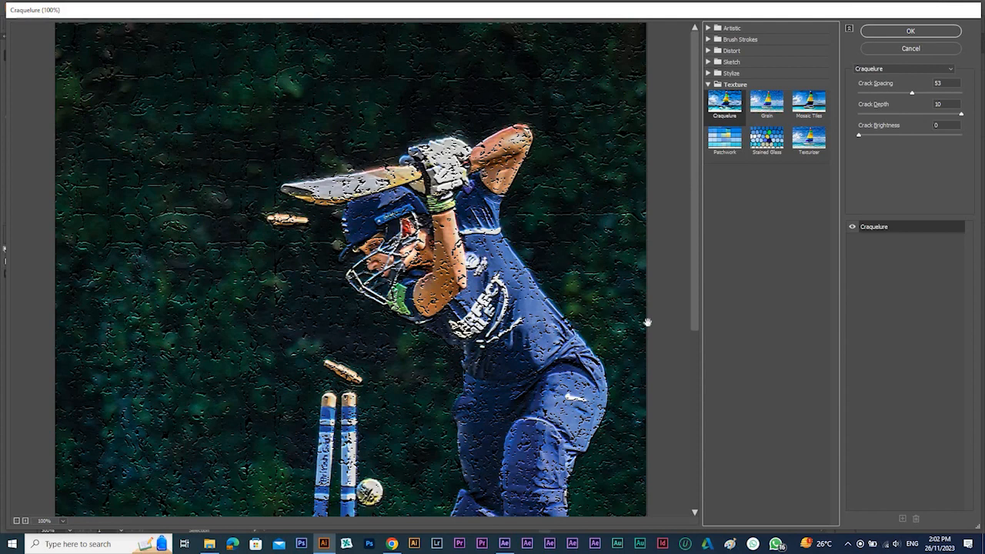
mouse_move(956, 115)
left_mouse_down()
mouse_move(921, 117)
mouse_move(939, 115)
left_mouse_up()
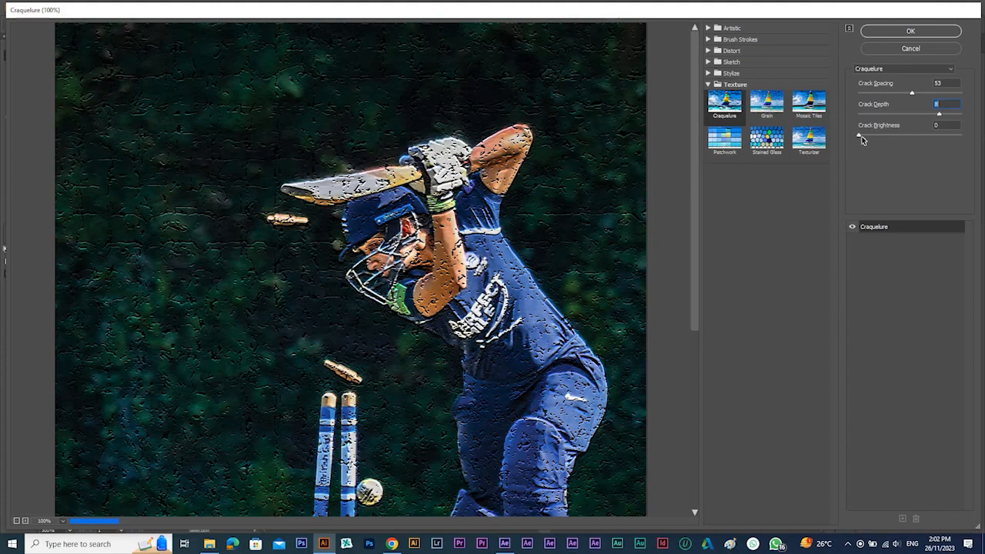
left_click_drag(862, 139, 895, 140)
Step: Preview the Patchwork texture on the photo, and switch to Stained Glass with a Cell Size of 2
left_click(738, 141)
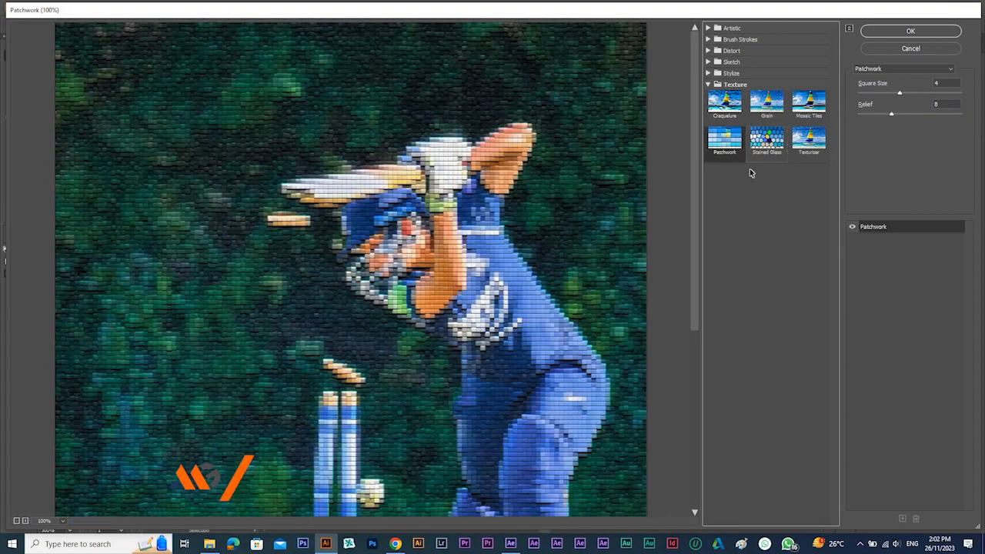
left_click(767, 147)
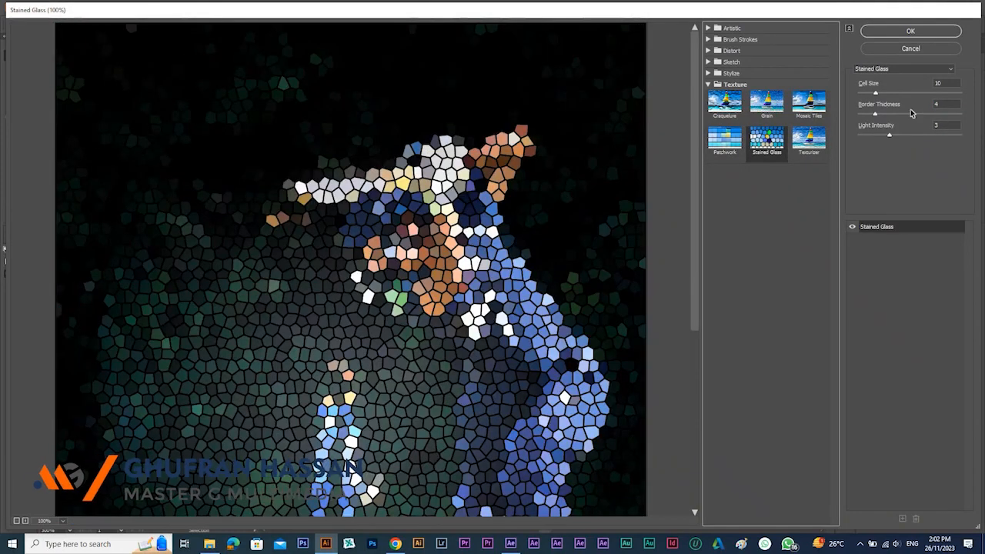
left_click_drag(876, 89, 856, 93)
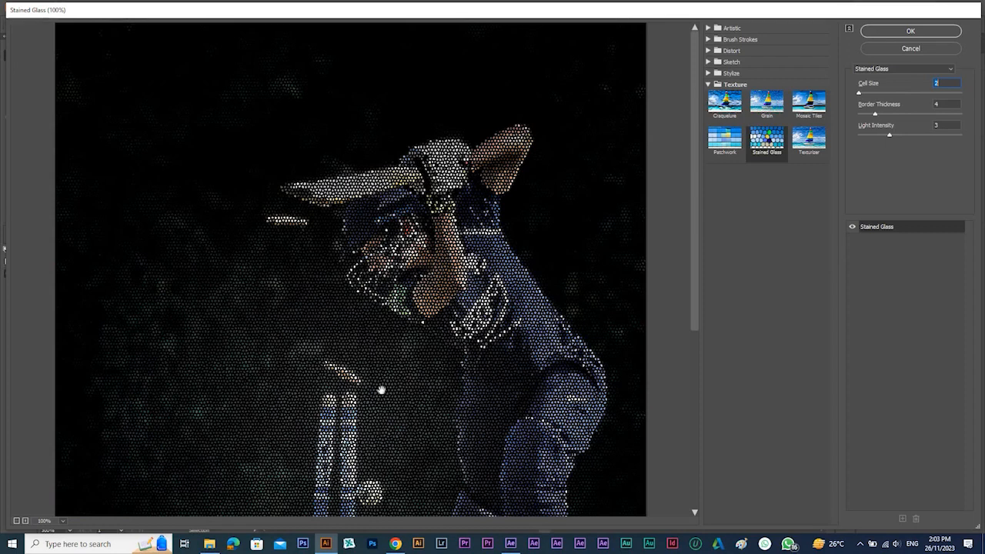
Step: Switch the photo's effect to Texturizer and try its light from the Bottom and Top before setting Light to Right
left_click(809, 137)
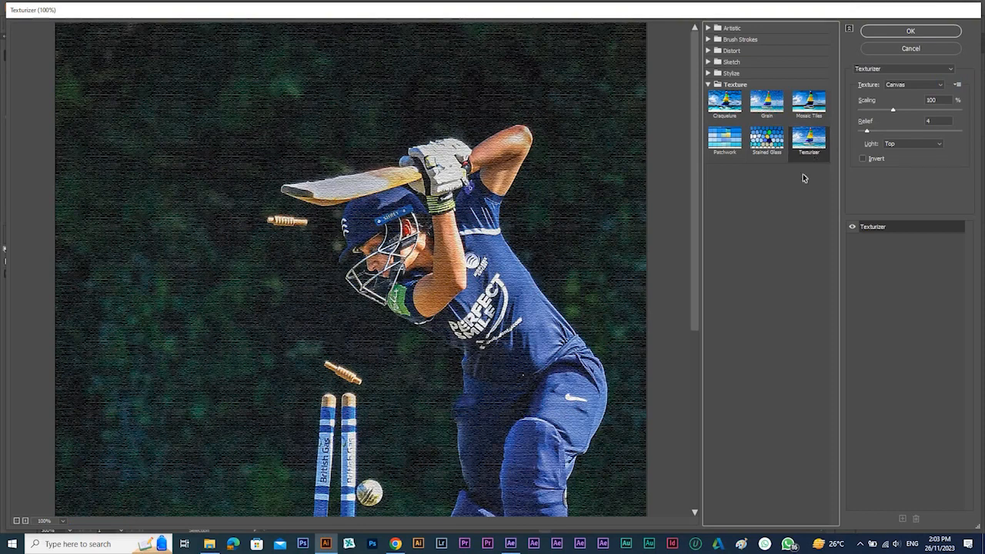
left_click(917, 146)
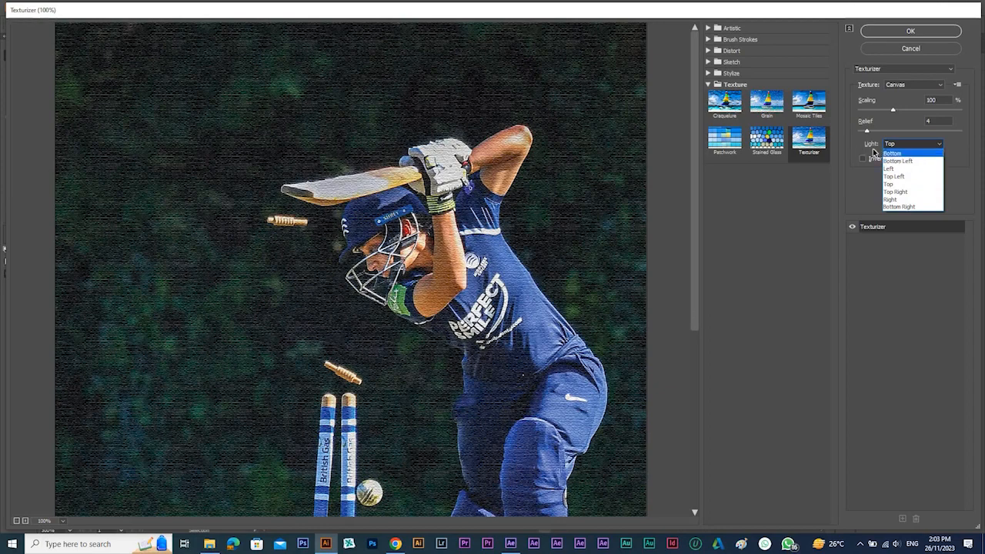
left_click(894, 155)
left_click(897, 147)
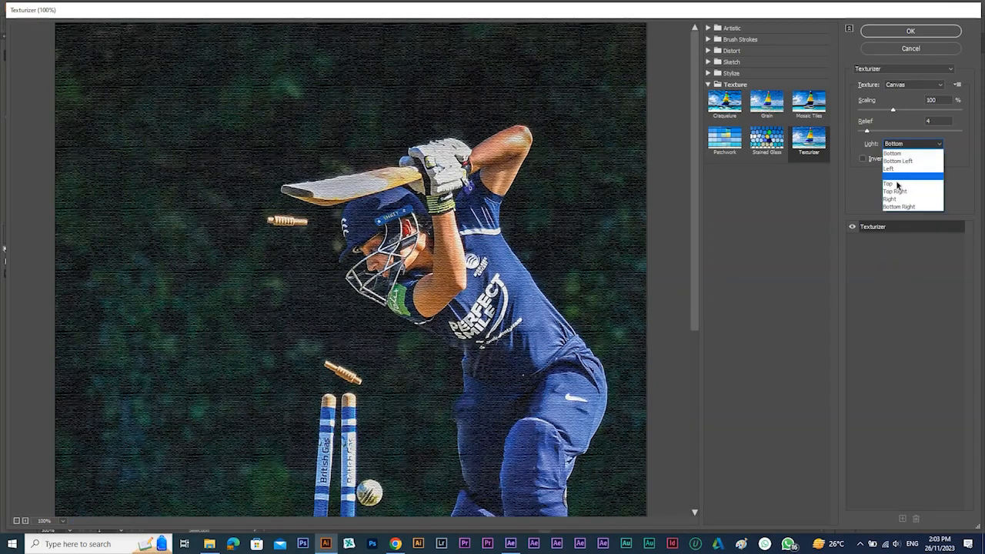
left_click(893, 185)
left_click(899, 148)
left_click(901, 202)
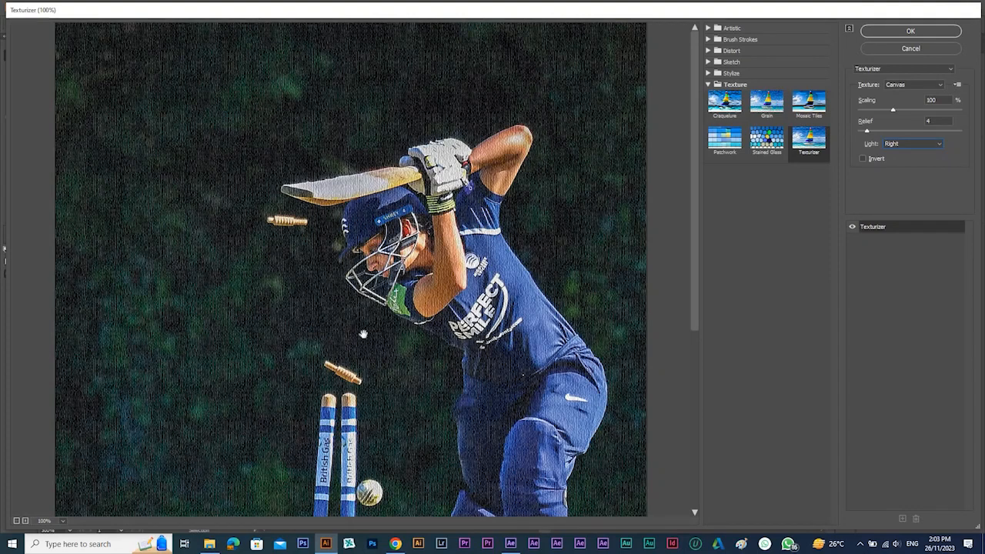
Step: Set the Texturizer's Texture to Brick and its Relief to 19
left_click(905, 87)
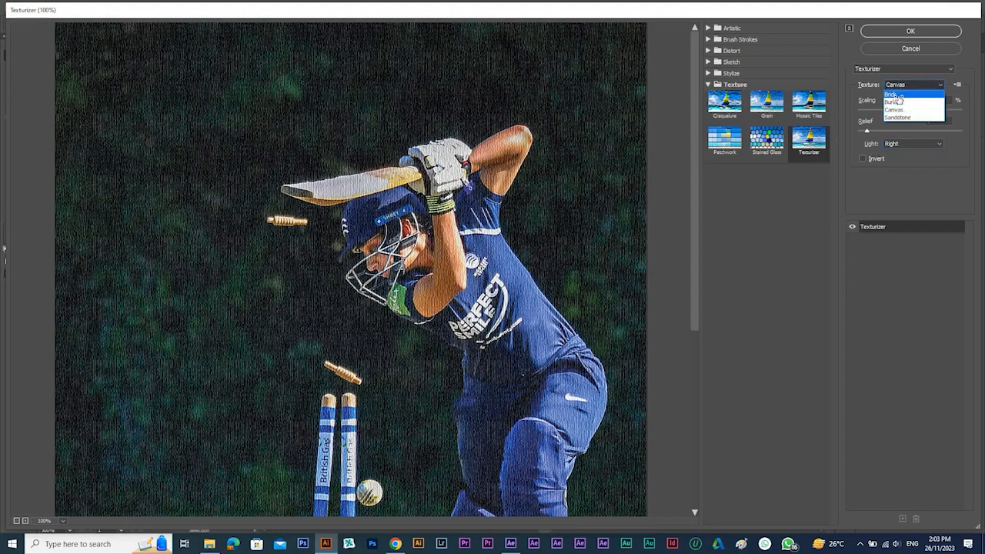
left_click(893, 94)
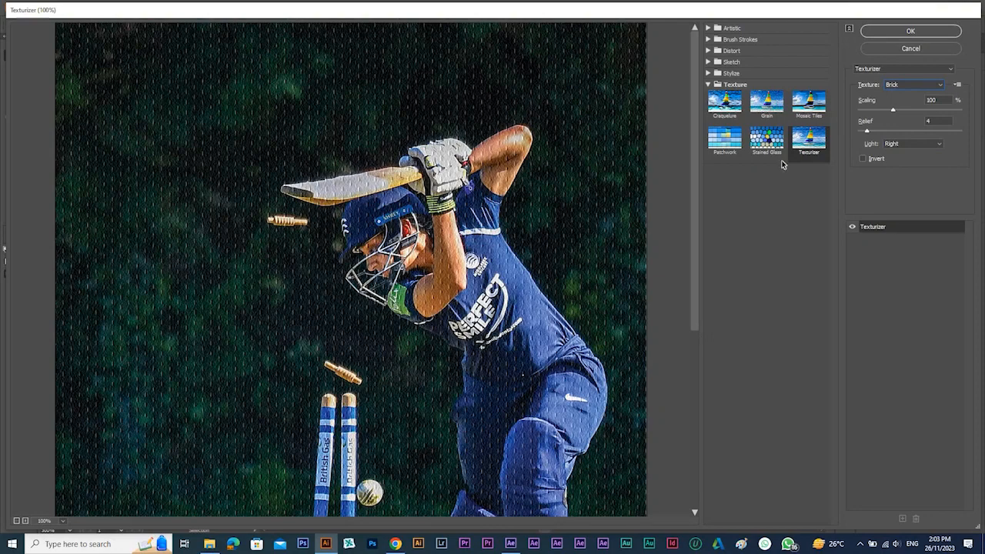
left_click_drag(893, 110, 899, 134)
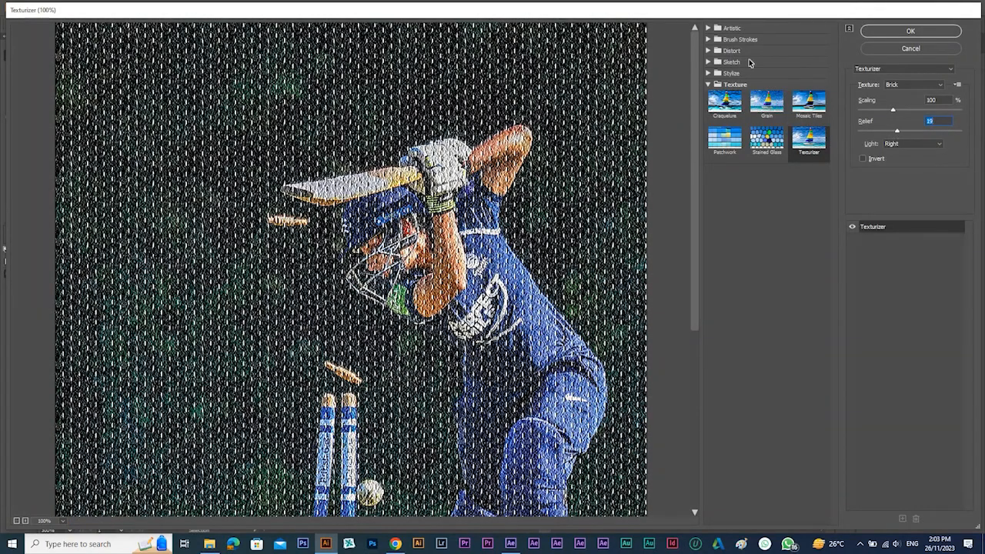
Step: Preview the Mosaic Tiles texture and the artistic Colored Pencil and Cutout effects on the photo, and close the Effect Gallery
left_click(796, 111)
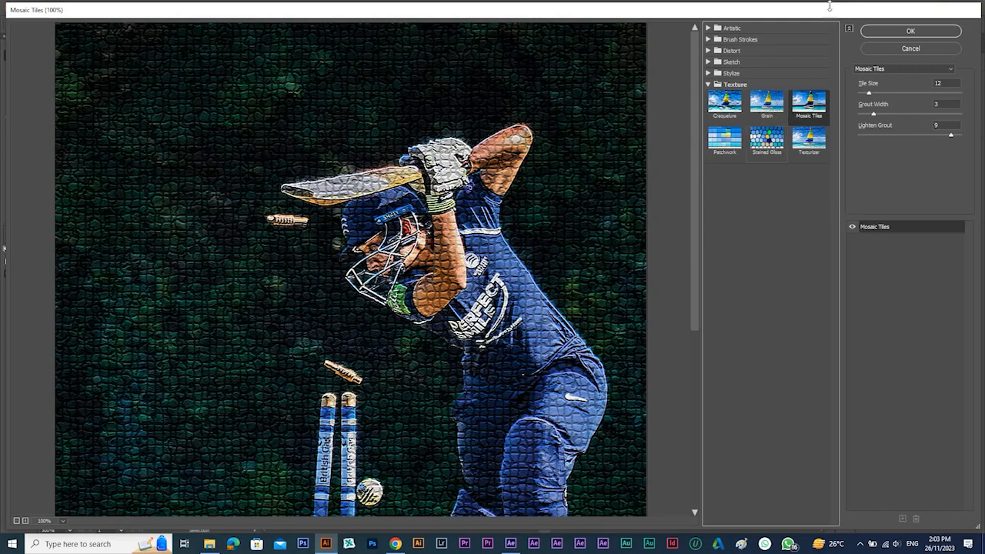
left_click(708, 85)
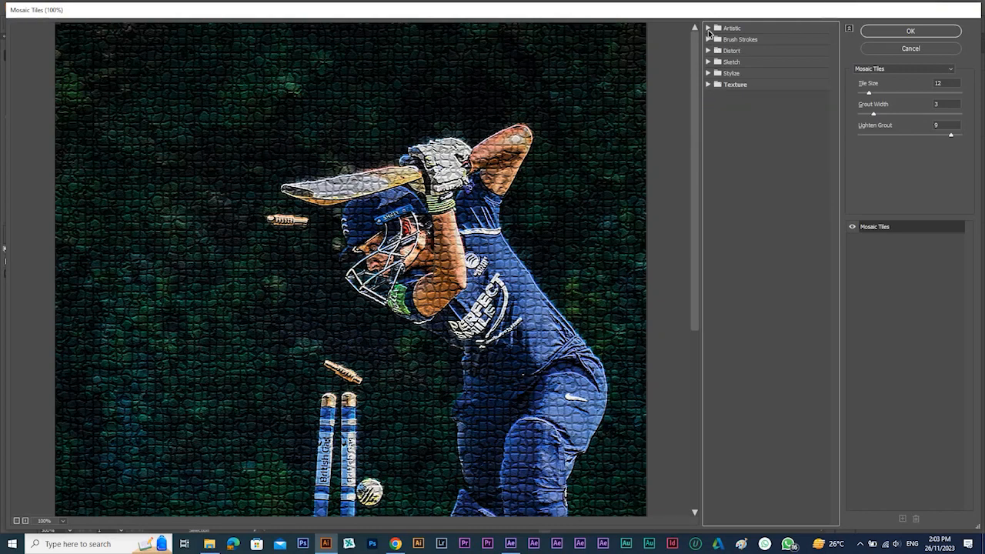
left_click(709, 29)
left_click(729, 53)
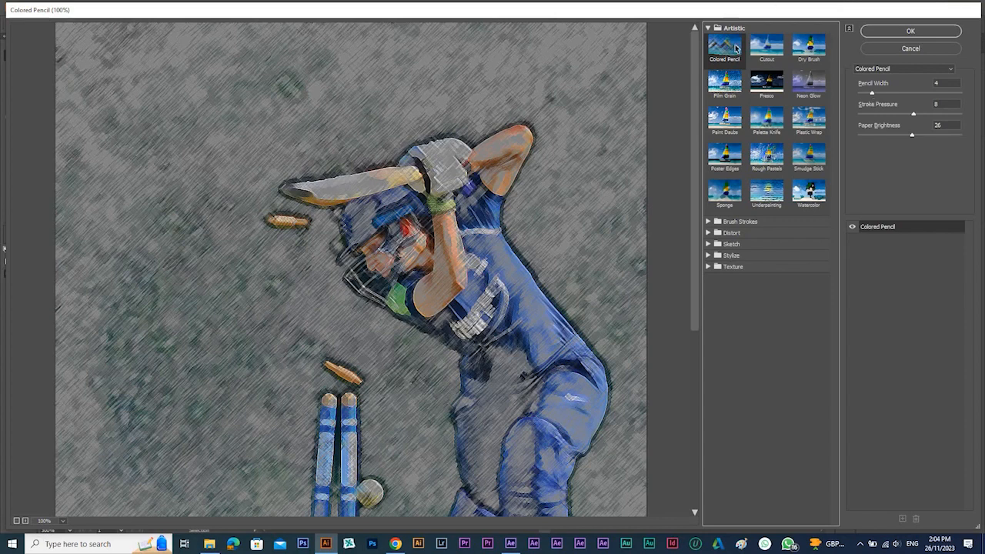
left_click(767, 46)
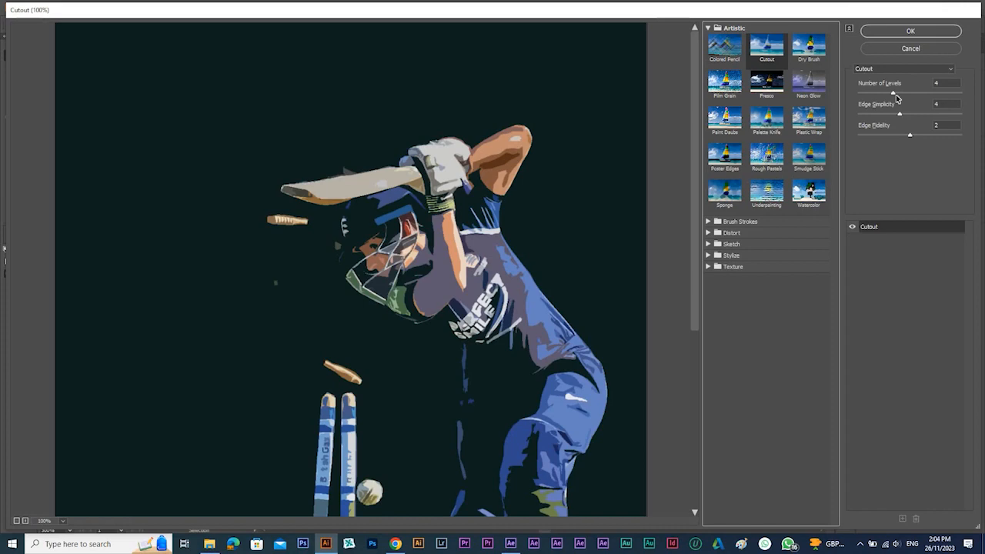
left_click(911, 31)
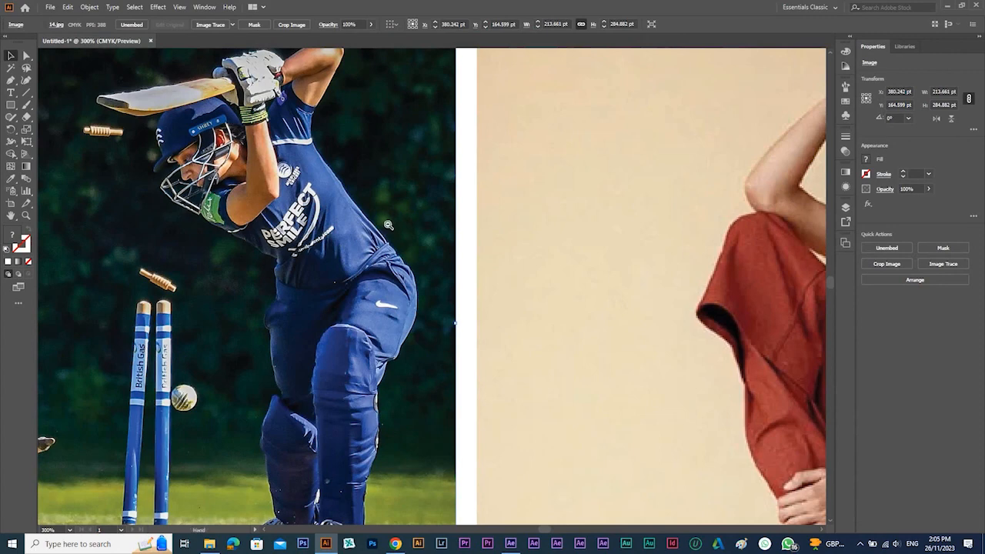
Step: Show the whole cricket photo, examine the Video effects available for it, and deselect it
left_click(388, 224, "ctrl+alt")
left_click(389, 224, "ctrl+alt")
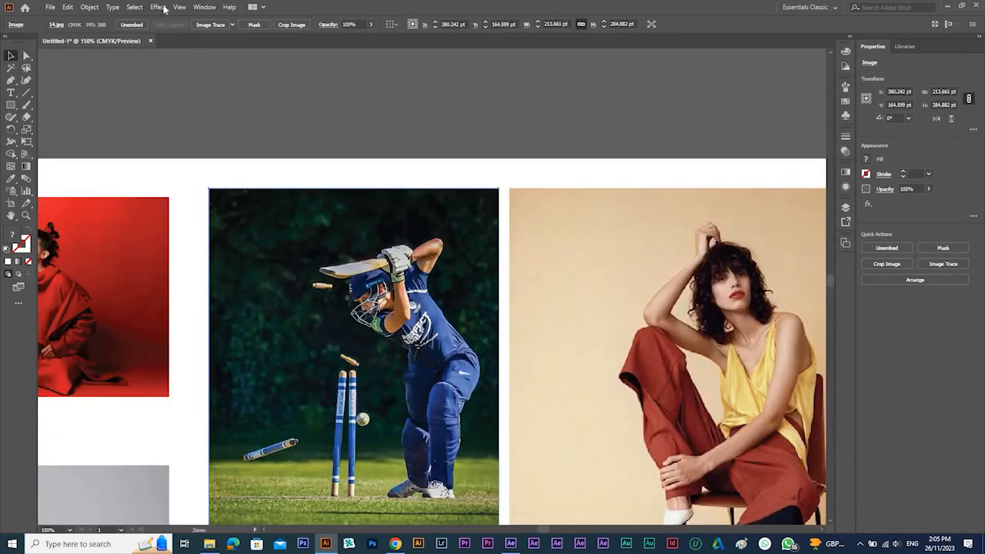
left_click_drag(379, 260, 417, 190)
left_click_drag(384, 323, 428, 292)
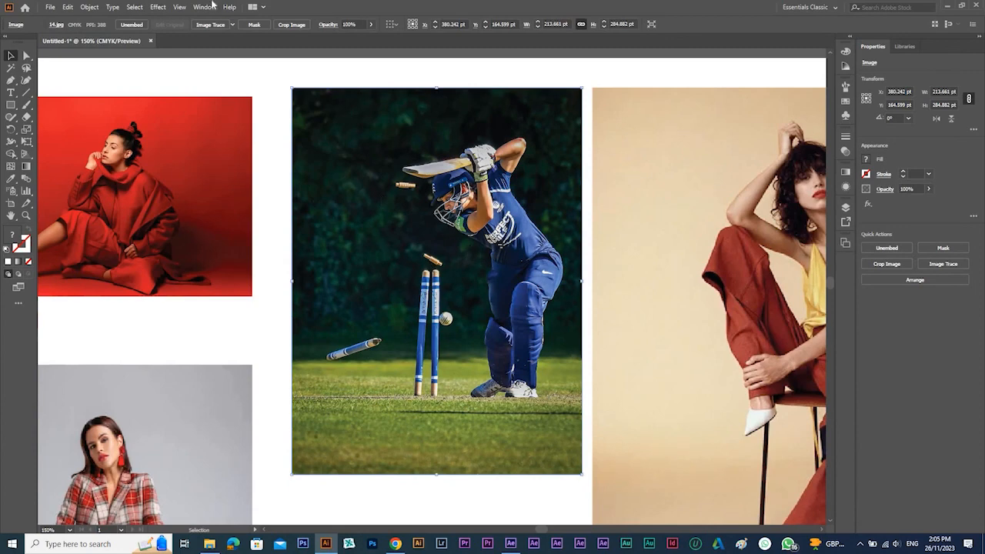
left_click(157, 7)
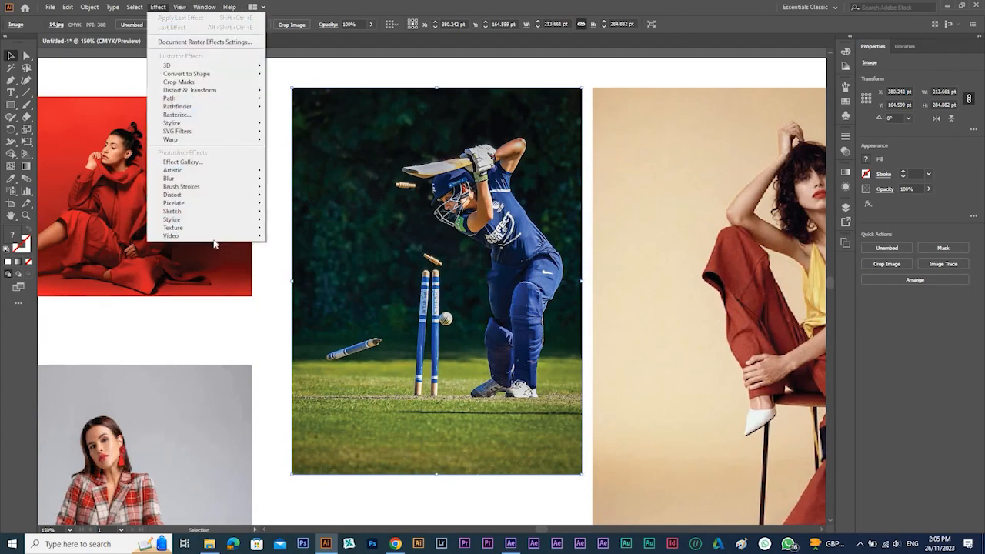
mouse_move(231, 236)
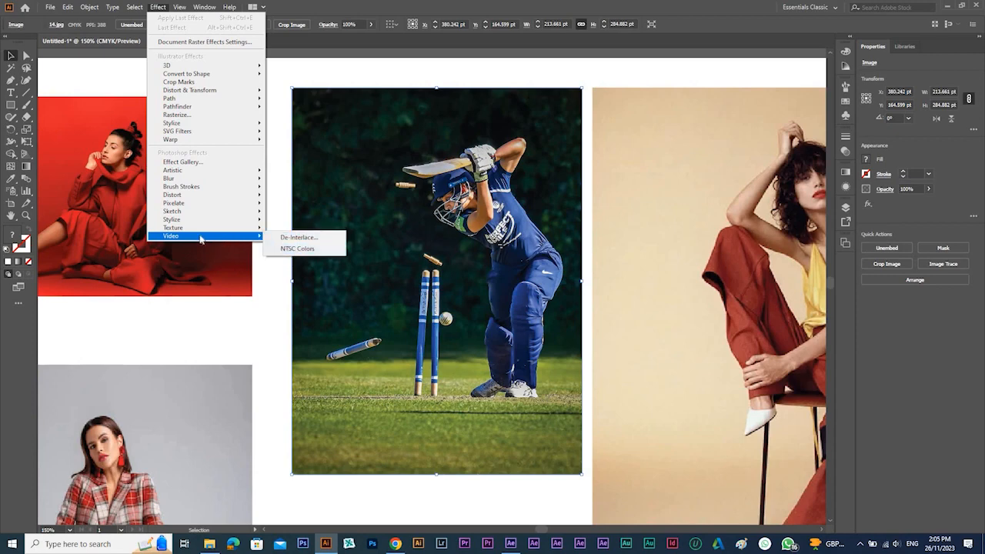
left_click(338, 79)
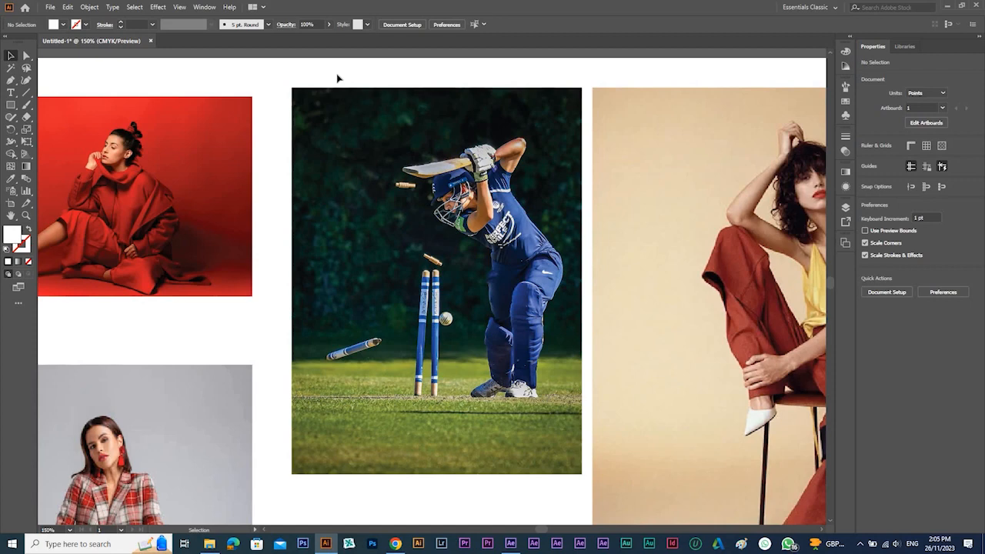
Step: Examine the Film & Video presets for a new document without creating one
key("ctrl+n")
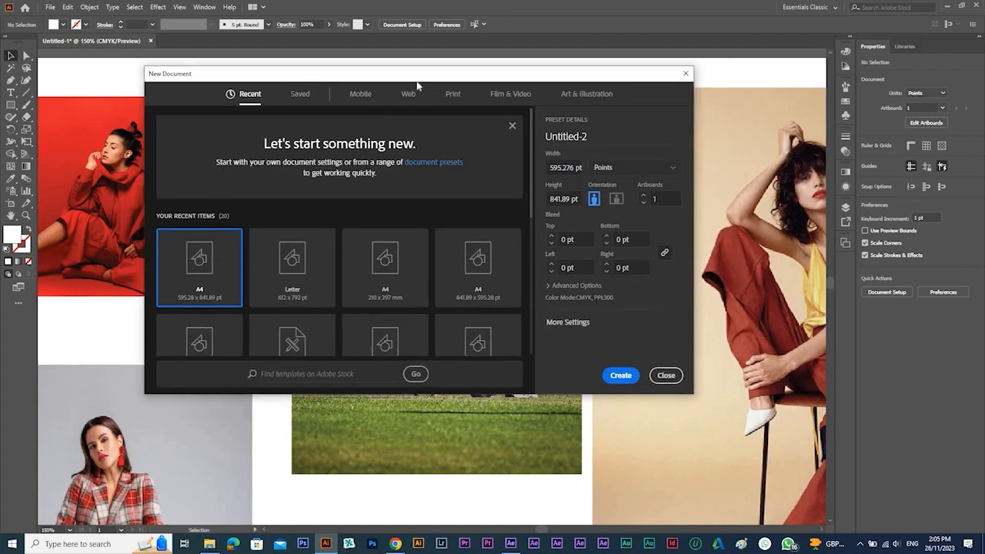
left_click(511, 96)
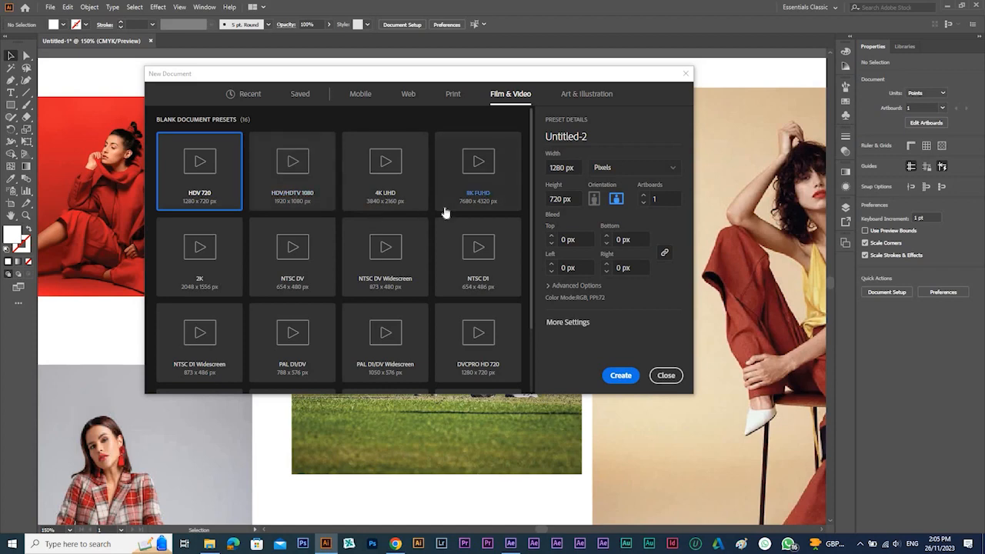
left_click(666, 375)
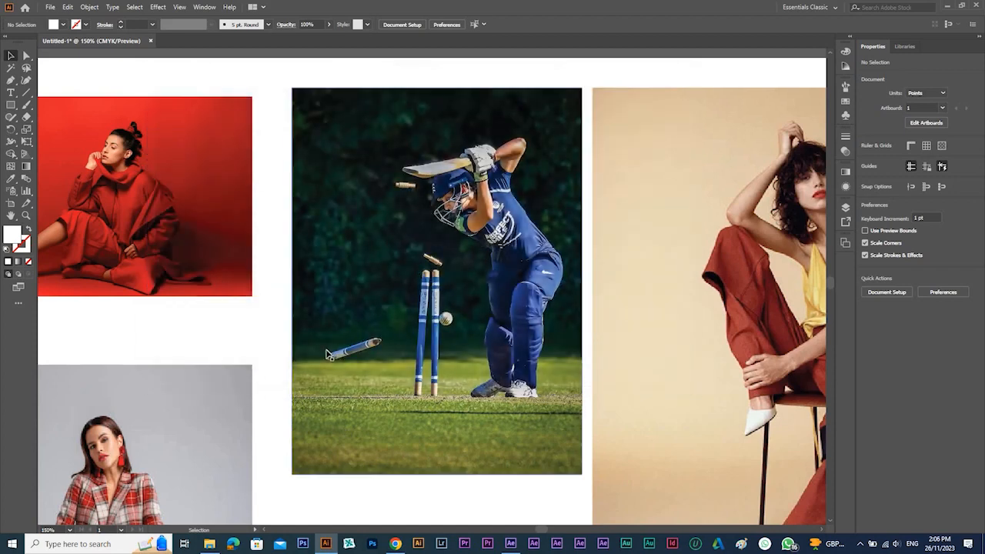
Step: Preview a Gaussian Blur with a Radius of 2.5 pixels on the photo of the seated woman, and cancel it
left_click_drag(487, 142, 481, 390)
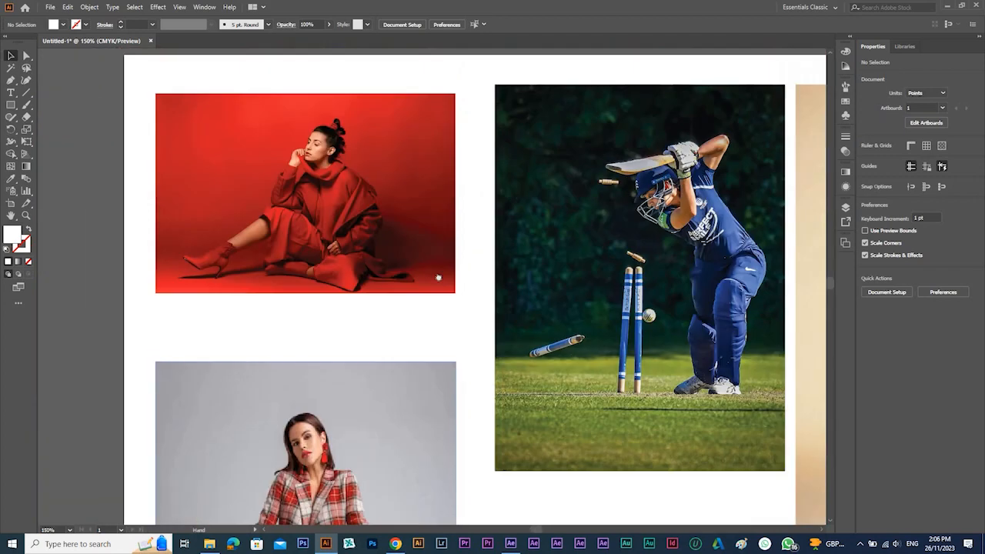
left_click_drag(645, 323, 431, 305)
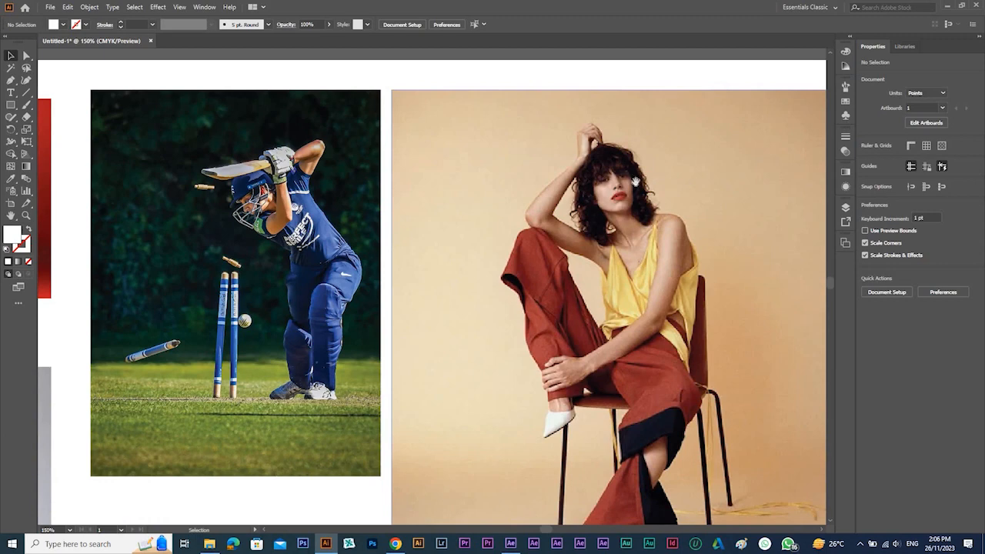
left_click_drag(635, 185, 462, 212)
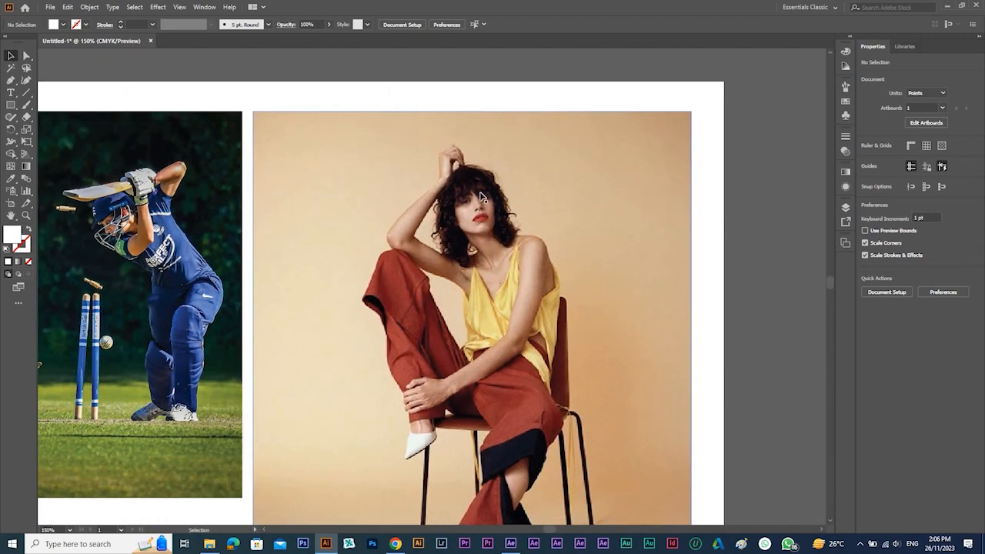
left_click(436, 202)
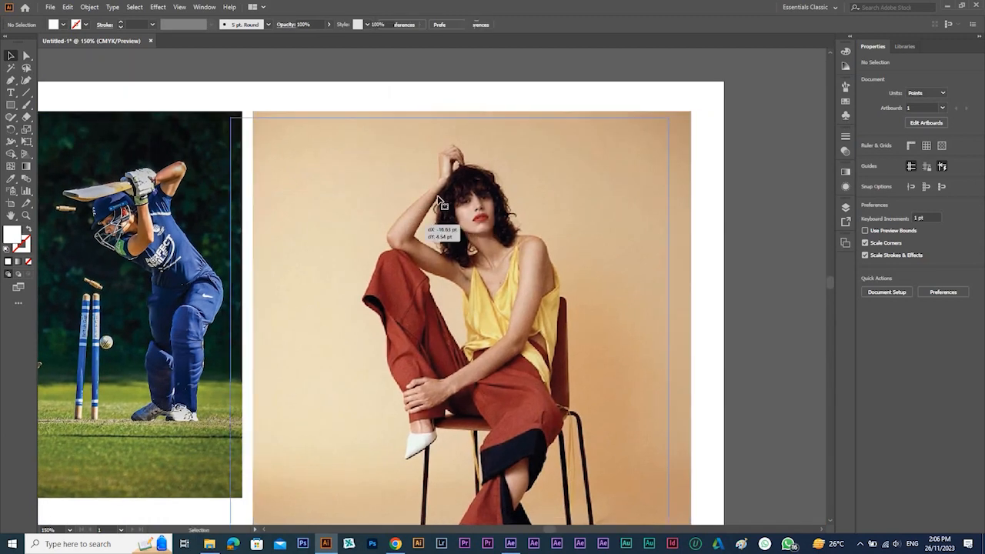
left_click(158, 8)
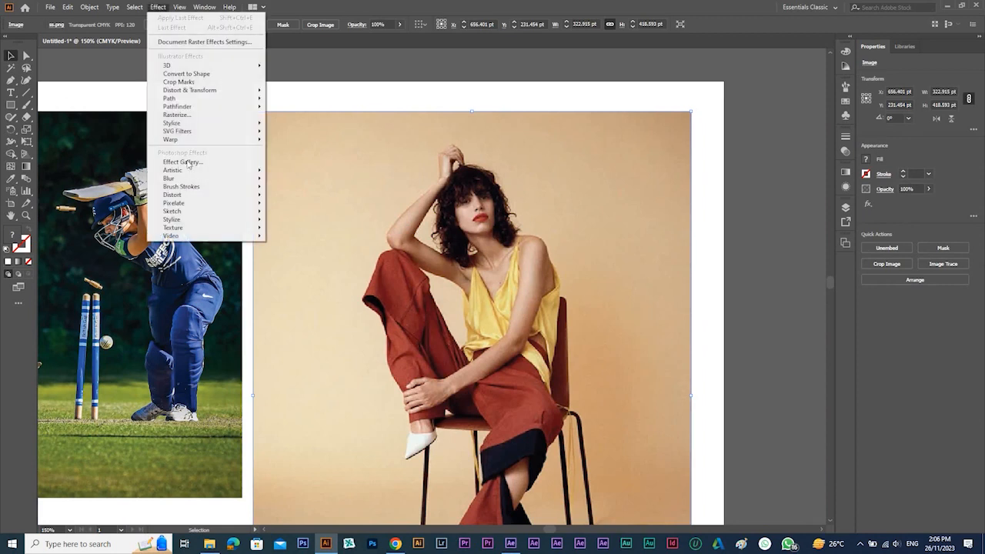
mouse_move(189, 178)
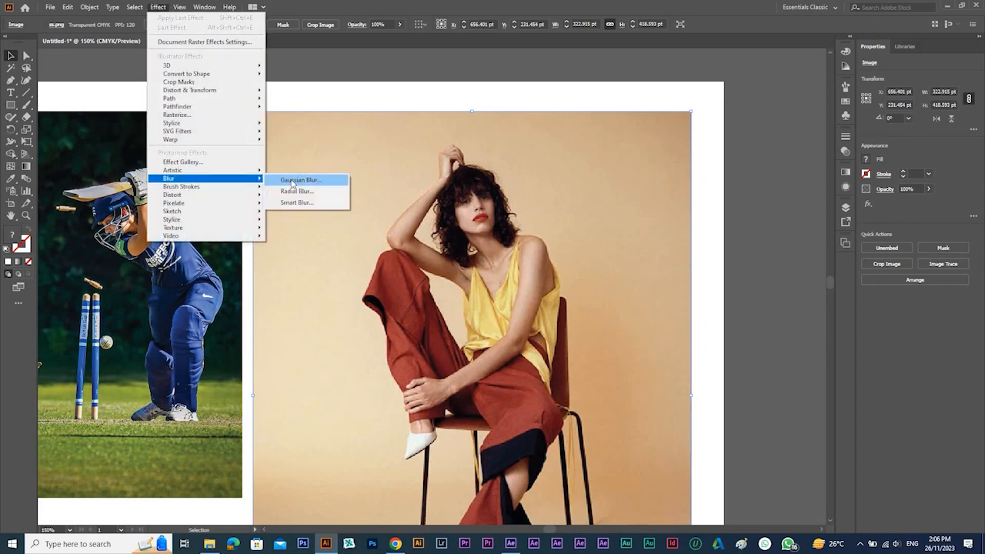
left_click(293, 181)
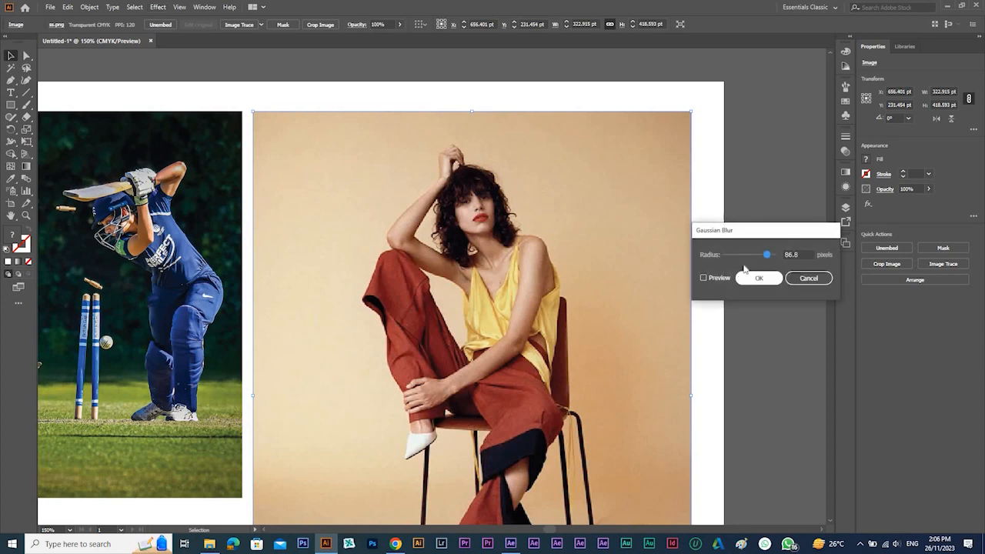
left_click(722, 280)
left_click_drag(766, 255, 733, 259)
left_click(808, 278)
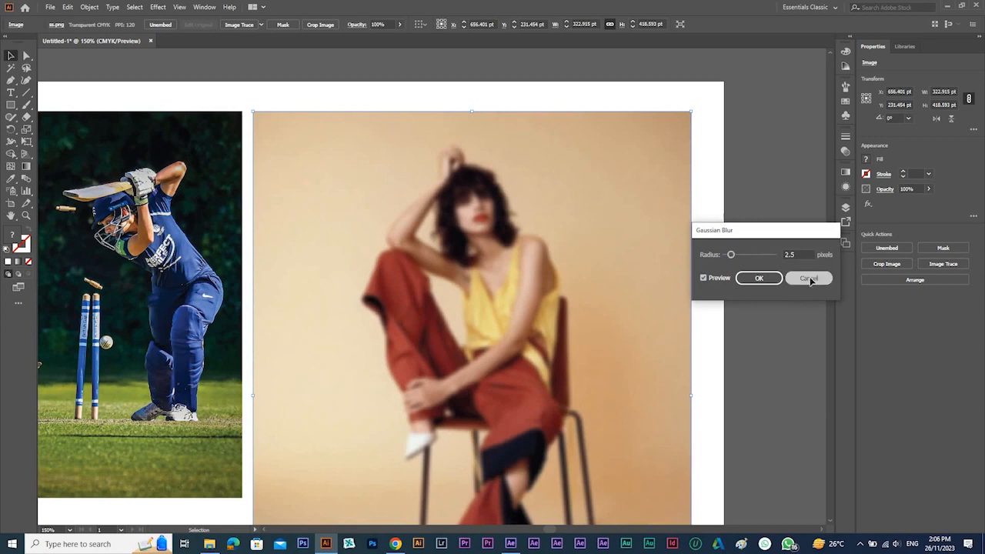
Step: Draw a white ellipse of about 40 × 44 pt over the seated woman's face
left_click_drag(11, 104, 68, 132)
left_click_drag(453, 180, 502, 238)
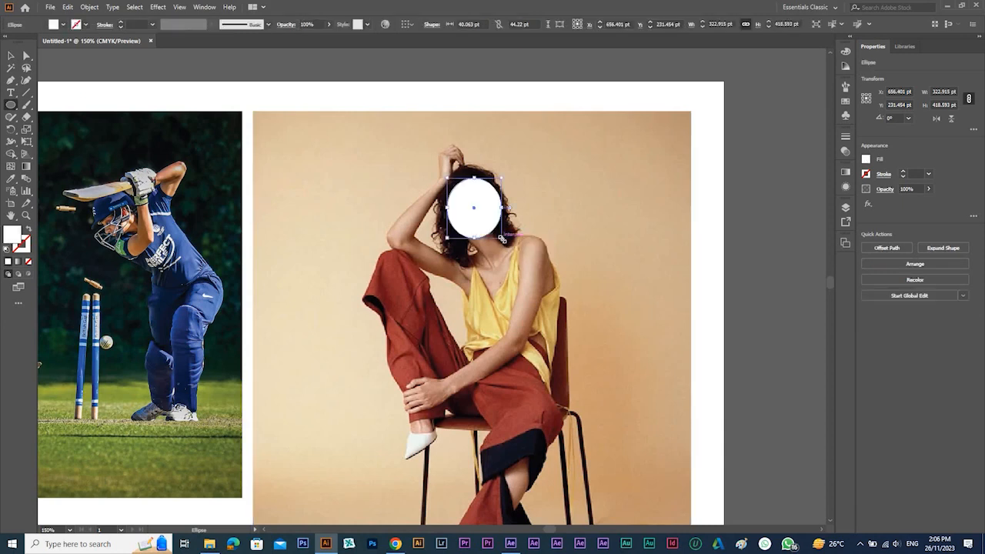
key("v")
Step: Try clipping the woman's photo to the ellipse with a clipping mask, and undo it
left_click(631, 172, "shift")
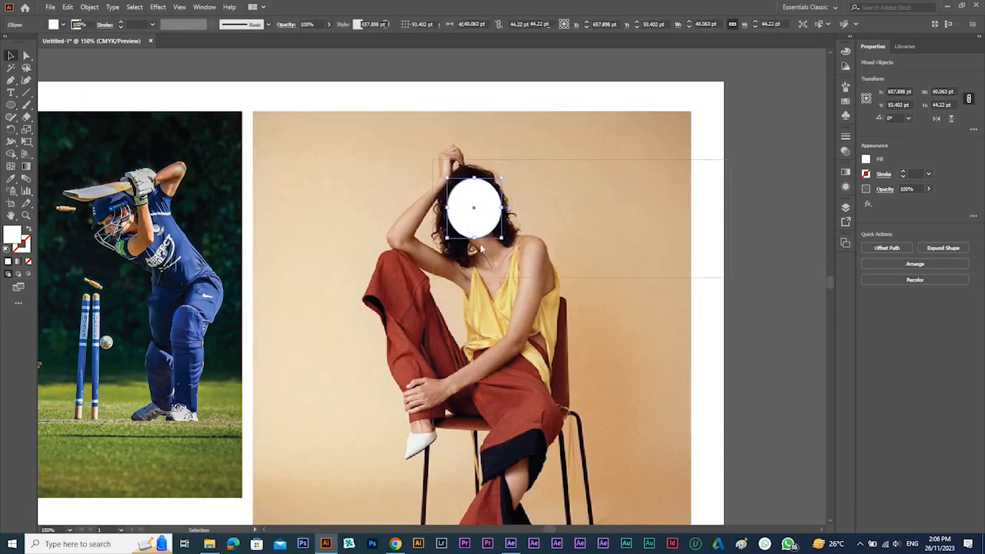
right_click(464, 222)
left_click(493, 310)
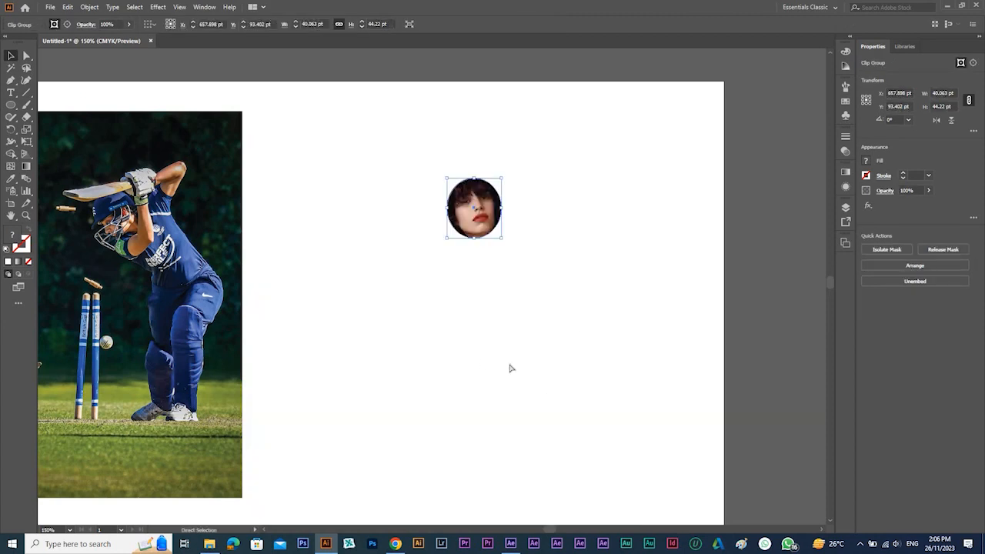
key("ctrl+z")
Step: Duplicate the seated woman's photo in place beneath the ellipse, undoing a test move of the photo
key("ctrl+shift+a")
left_click(596, 237)
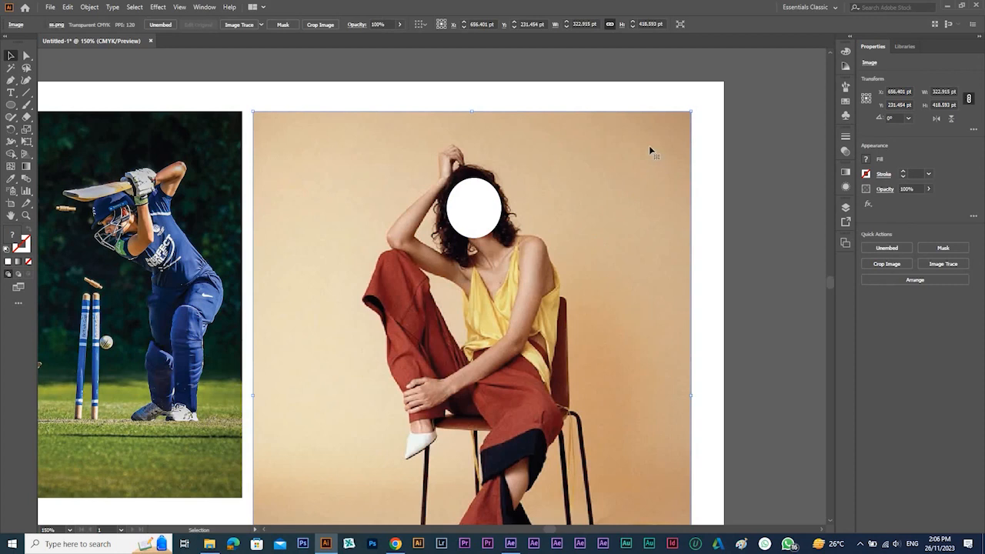
left_click_drag(648, 146, 670, 193)
key("ctrl+z")
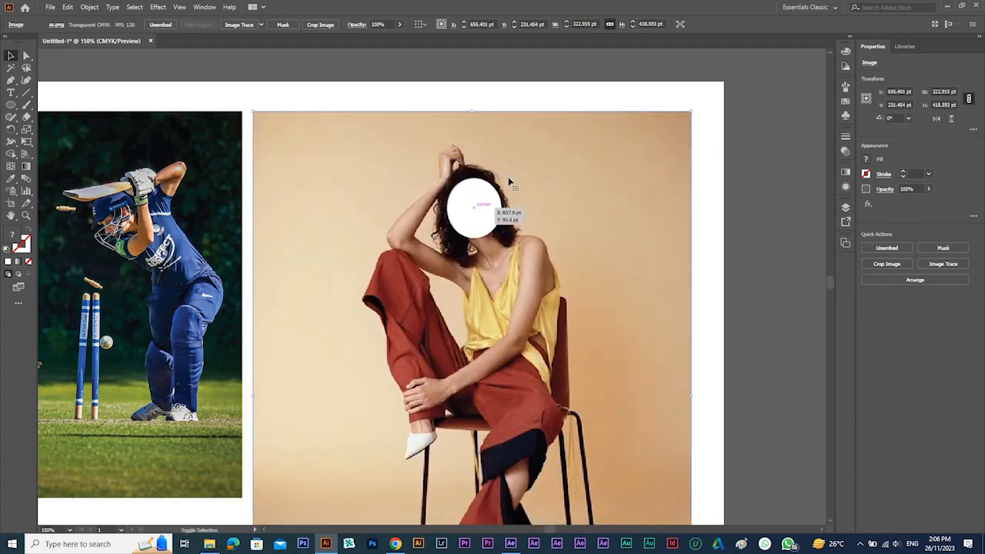
Step: Make a clipping mask from the ellipse and the photo copy, isolating the woman's face above the full photo
left_click(492, 192, "shift")
right_click(509, 179)
left_click(539, 264)
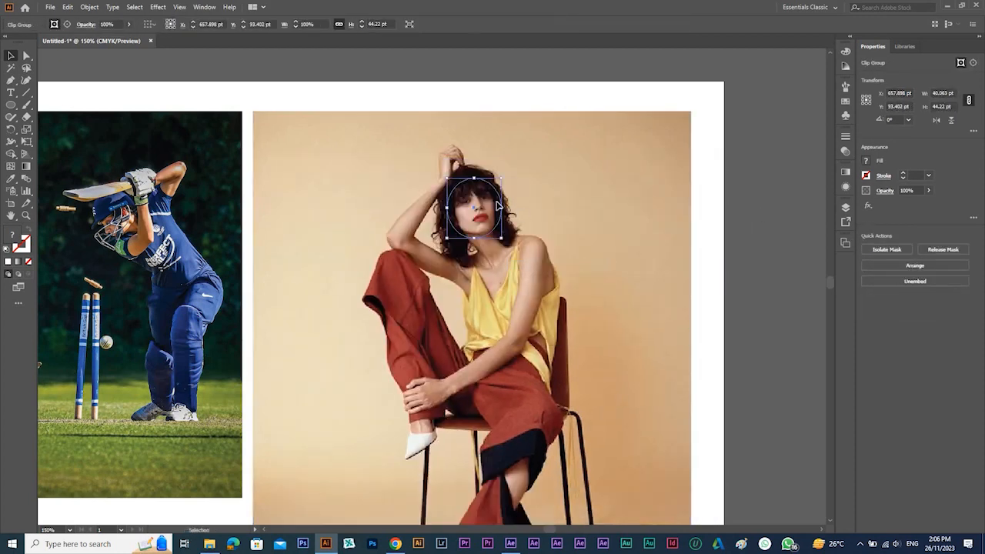
mouse_move(498, 204)
left_mouse_down()
mouse_move(772, 188)
mouse_move(488, 189)
mouse_move(488, 198)
left_mouse_up()
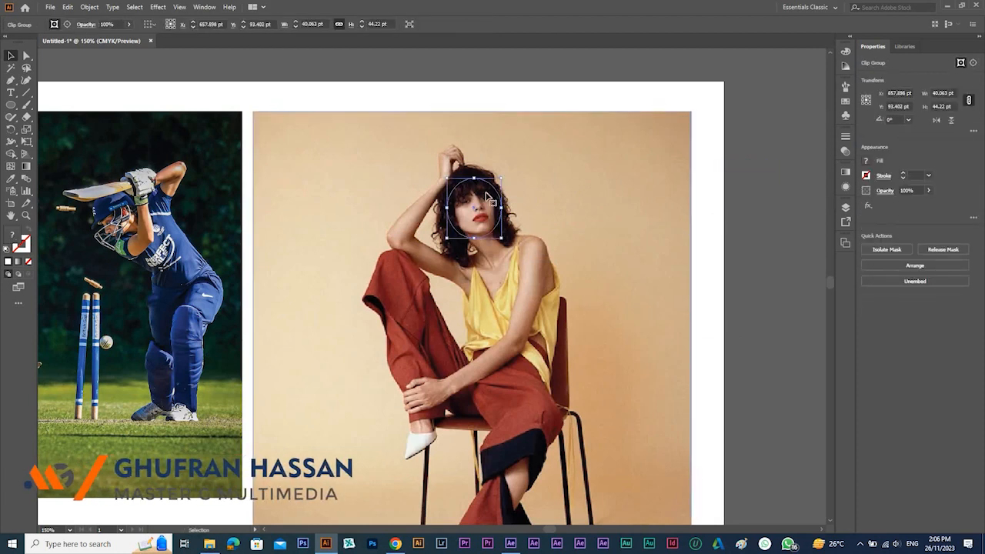
Step: Apply a previewed Gaussian Blur with a 2.5-pixel radius to the clipped face group, and deselect it
left_click(158, 7)
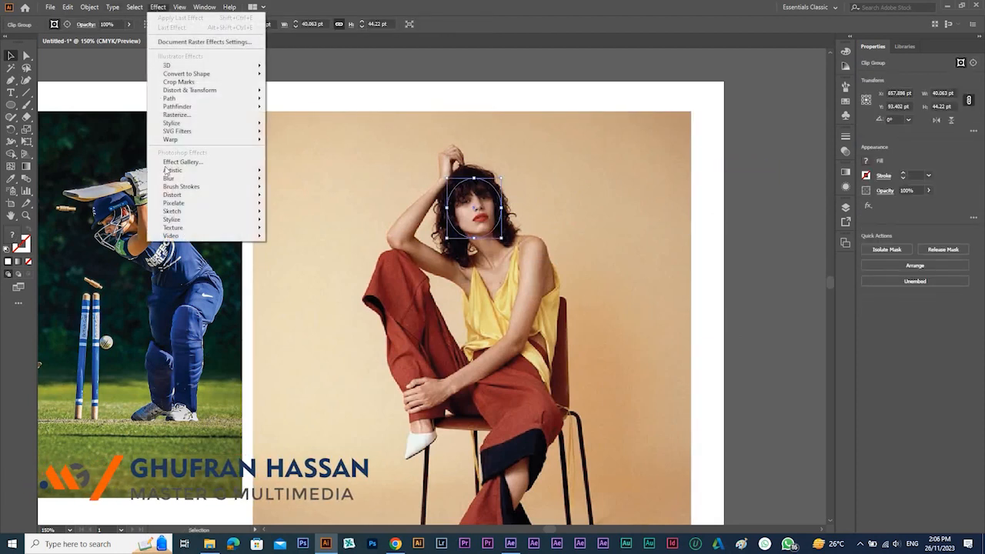
mouse_move(177, 178)
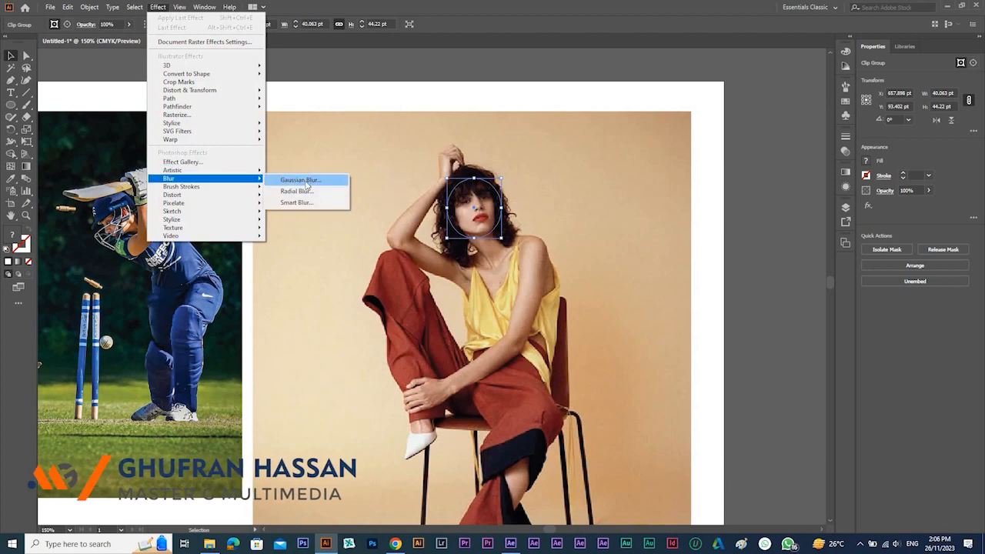
left_click(304, 180)
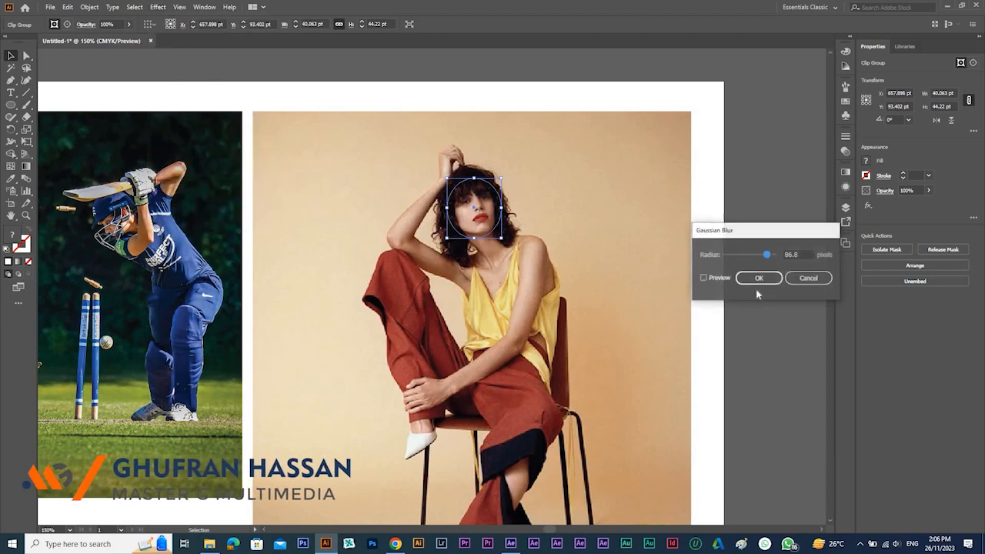
left_click(707, 278)
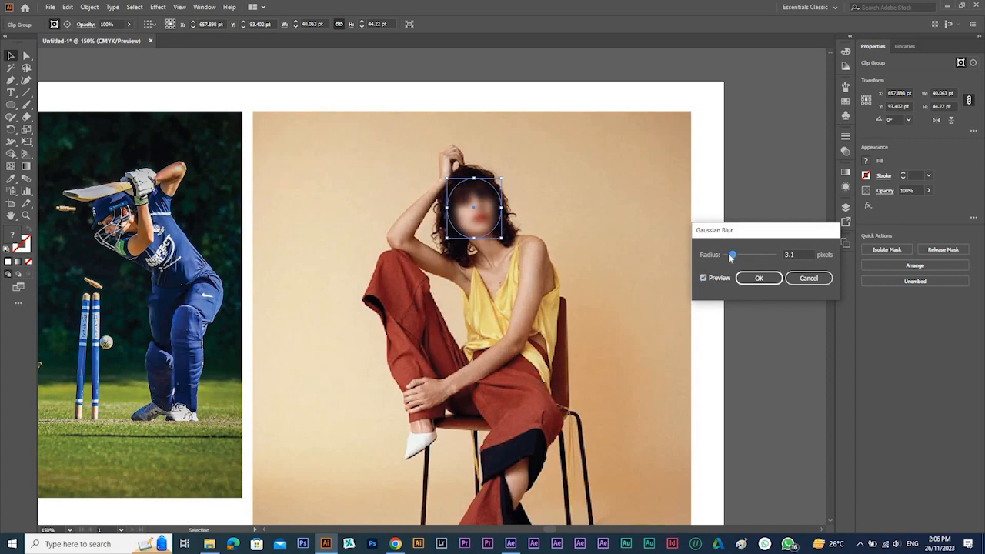
left_click_drag(731, 257, 731, 257)
left_click(759, 278)
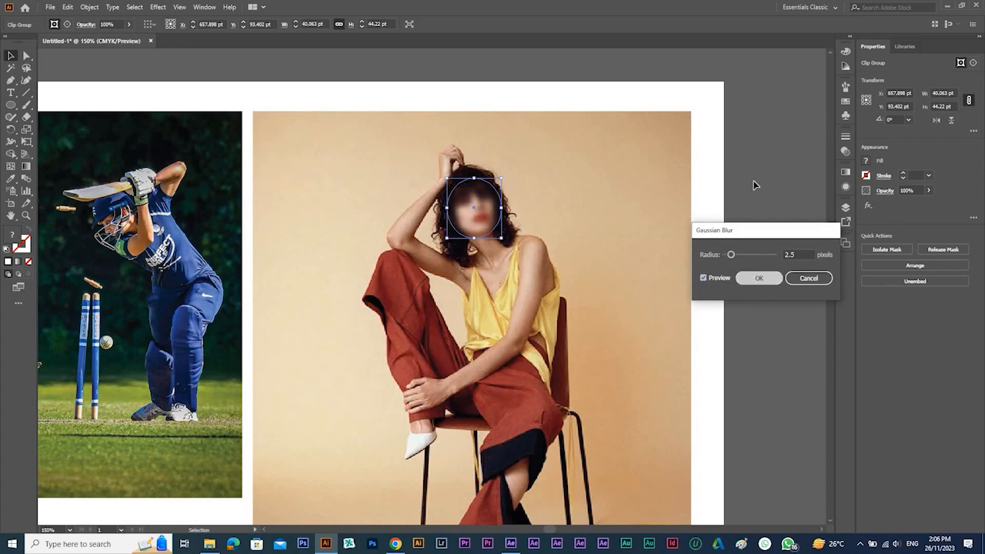
left_click(741, 258)
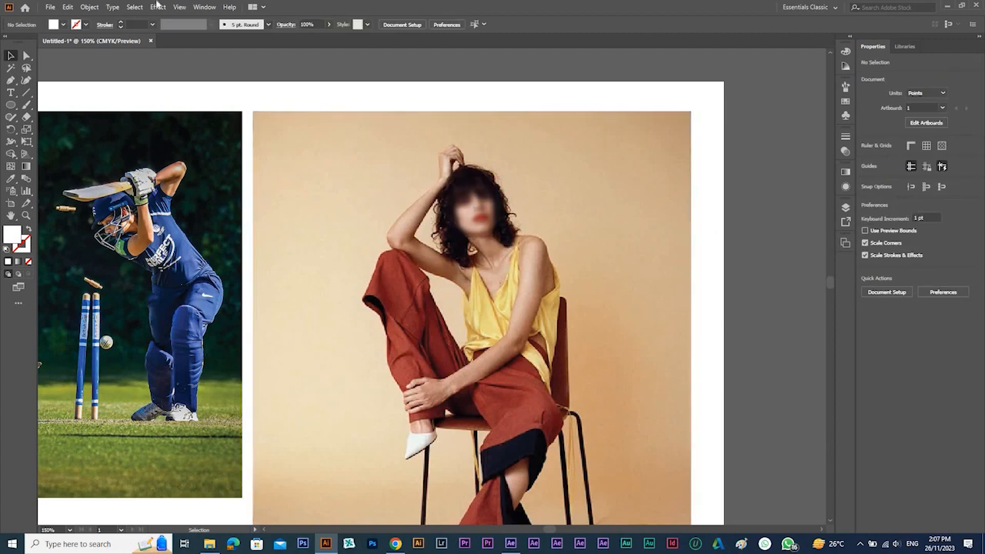
left_click(157, 7)
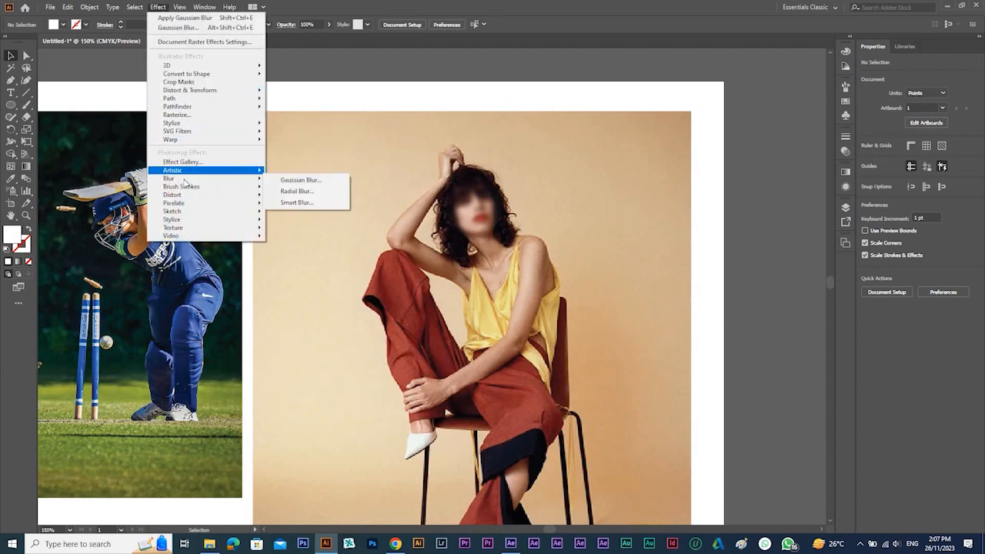
mouse_move(239, 183)
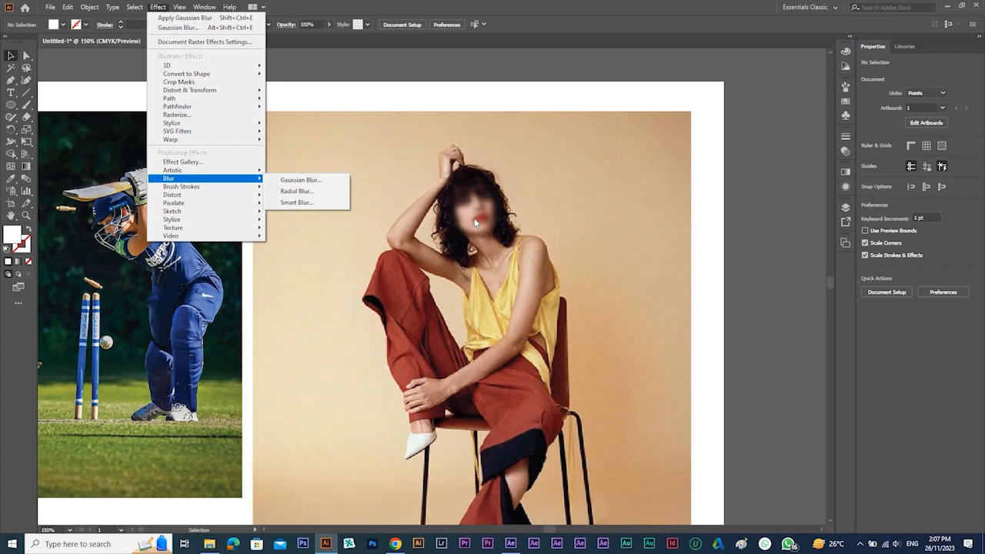
left_click(439, 191)
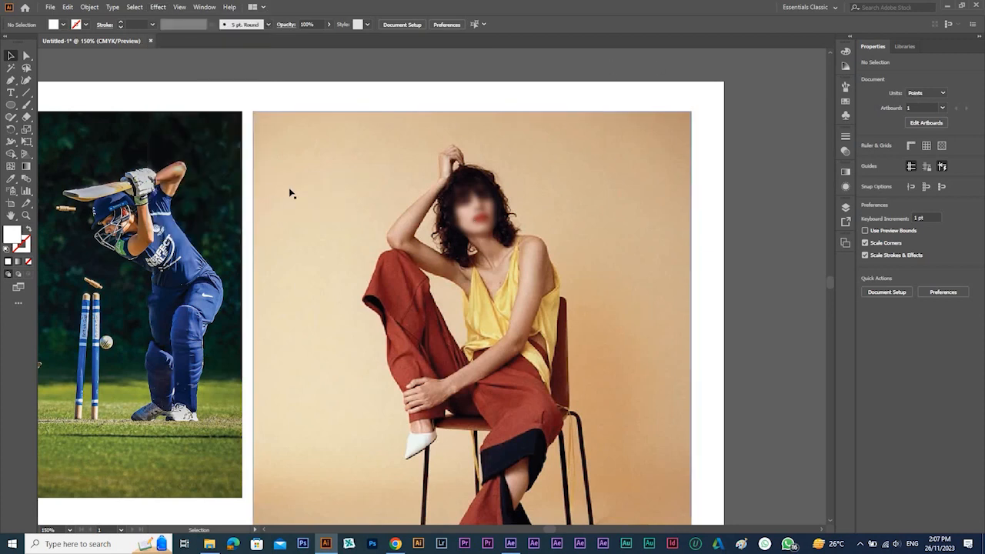
key("ctrl+minus")
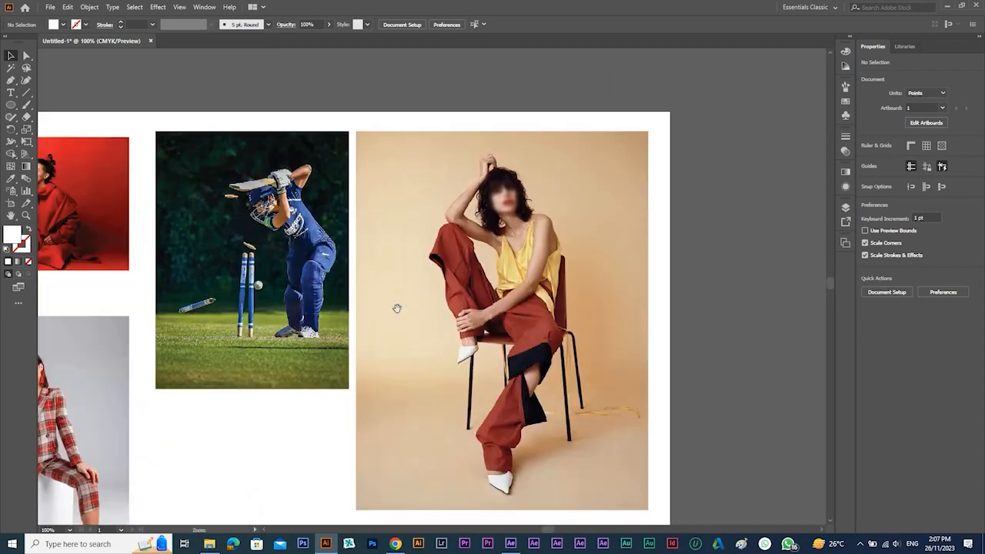
key("ctrl+minus")
left_click_drag(395, 310, 564, 232)
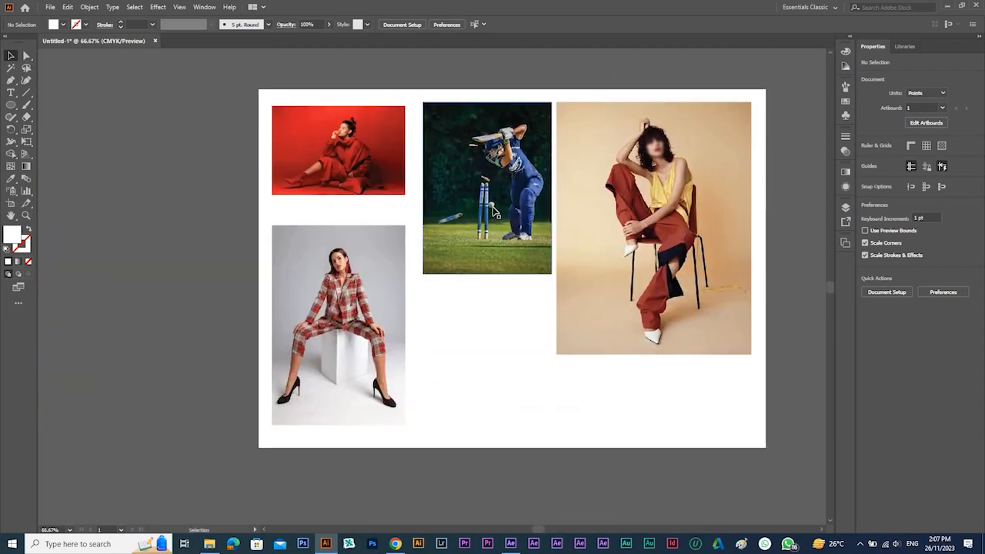
left_click(159, 8)
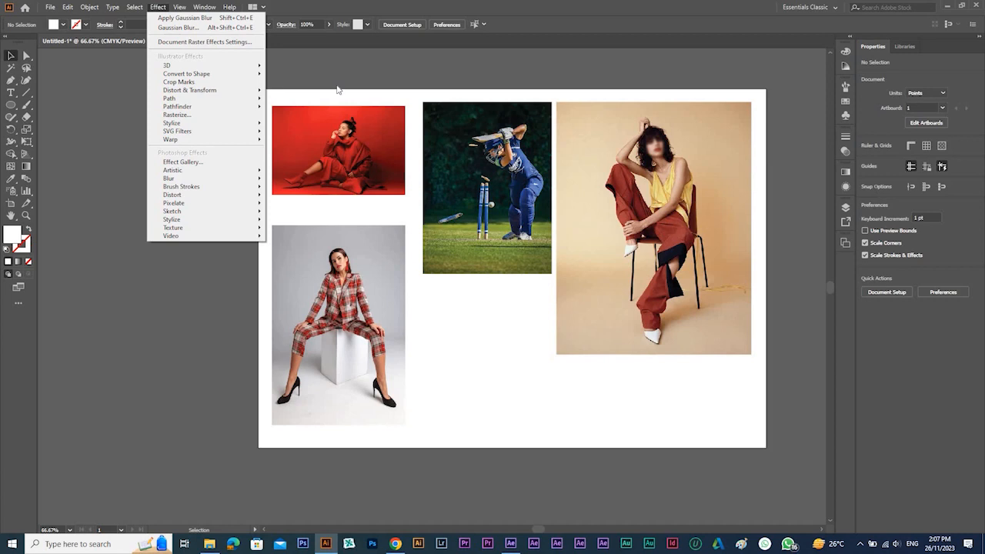
left_click(845, 66)
left_click(845, 66)
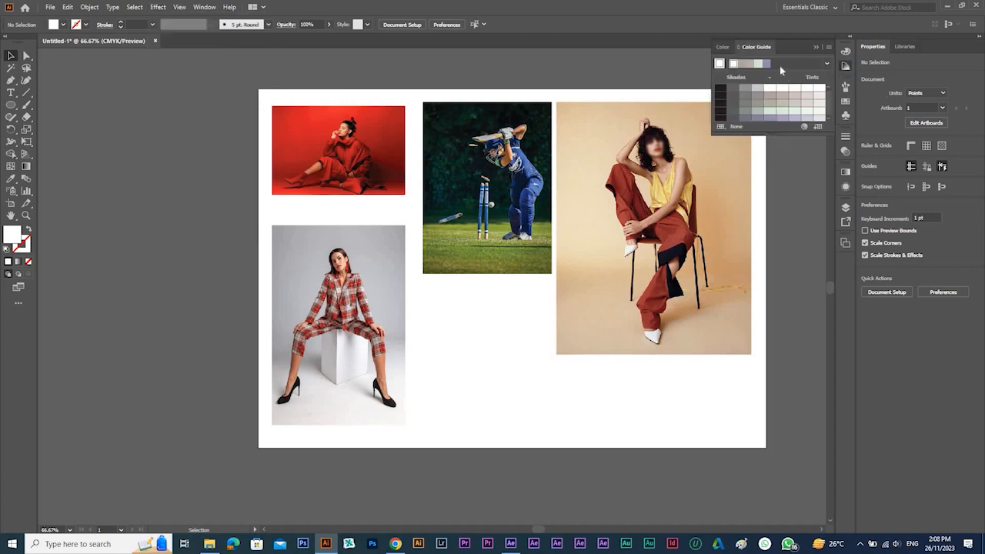
left_click(818, 46)
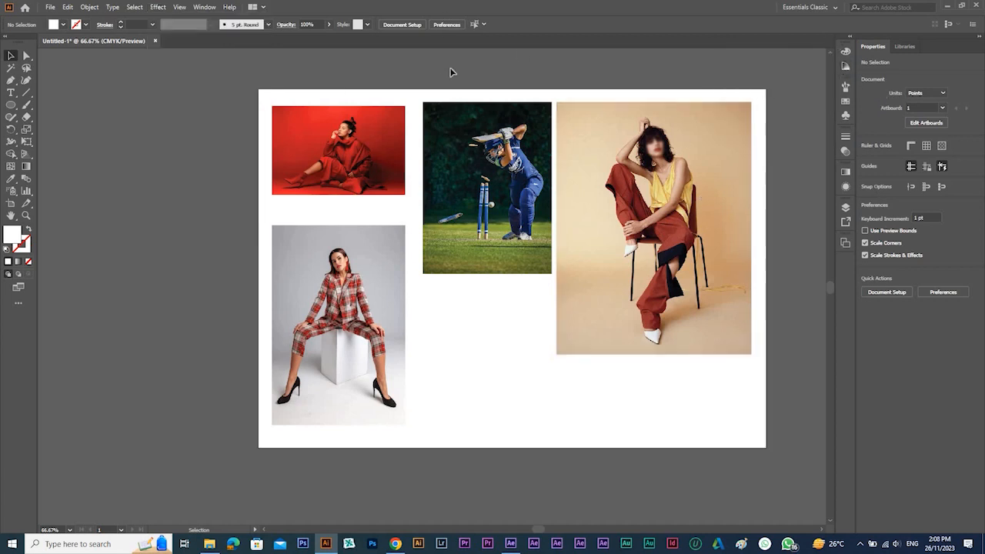